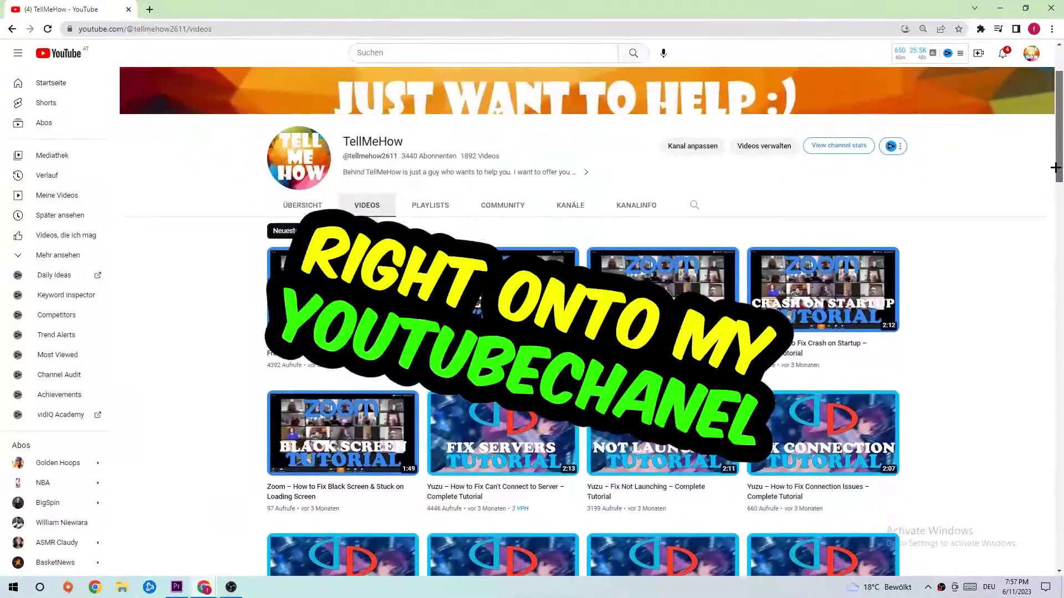
# - Open Settings to Update & Security and confirm Windows Update reports the PC is up to date
pyautogui.scroll(-5, 1058, 146)
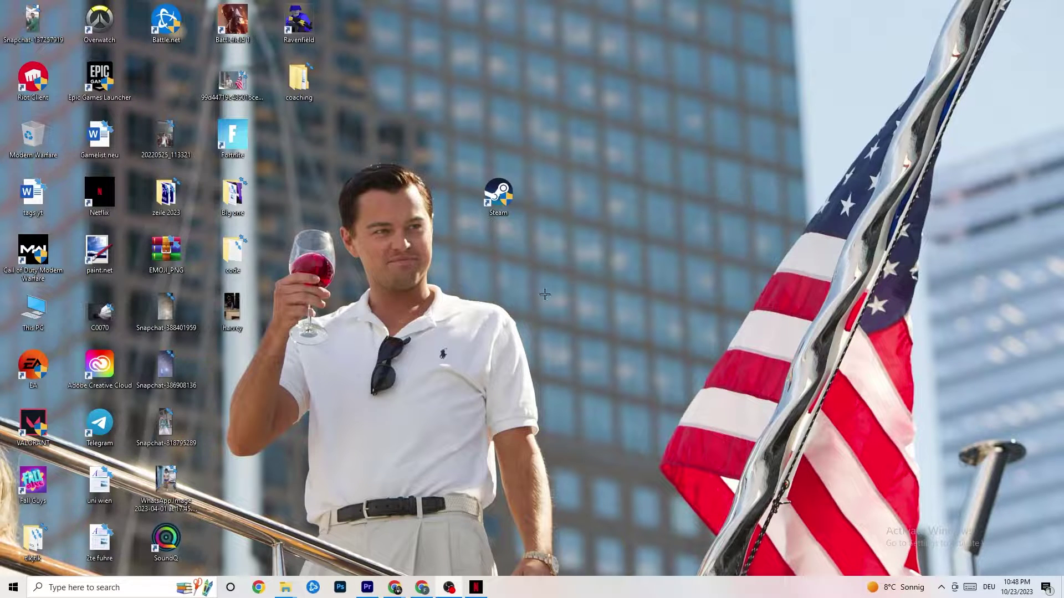
pyautogui.click(3, 595)
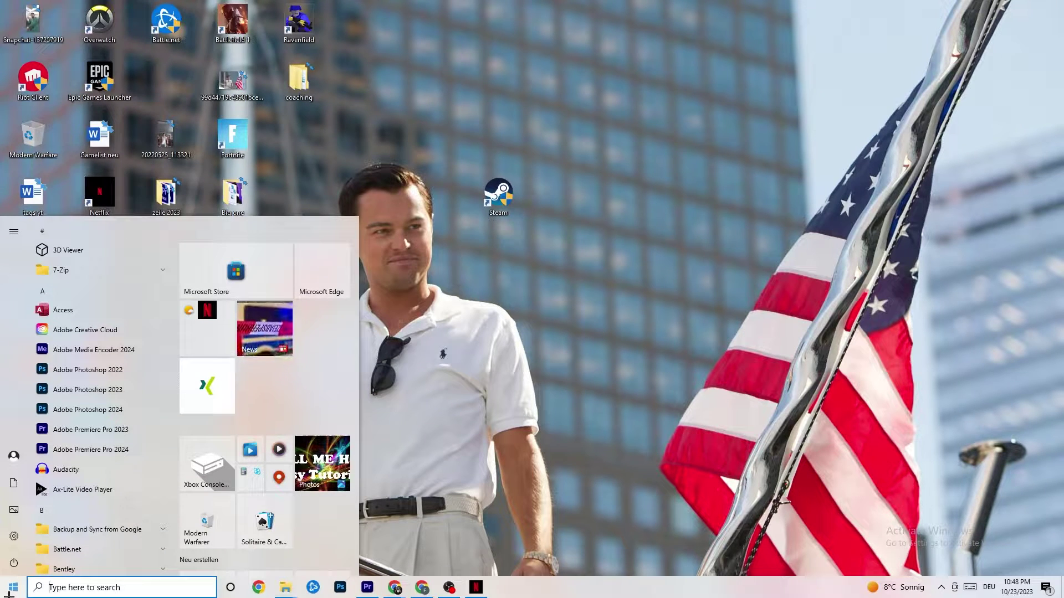
pyautogui.click(14, 535)
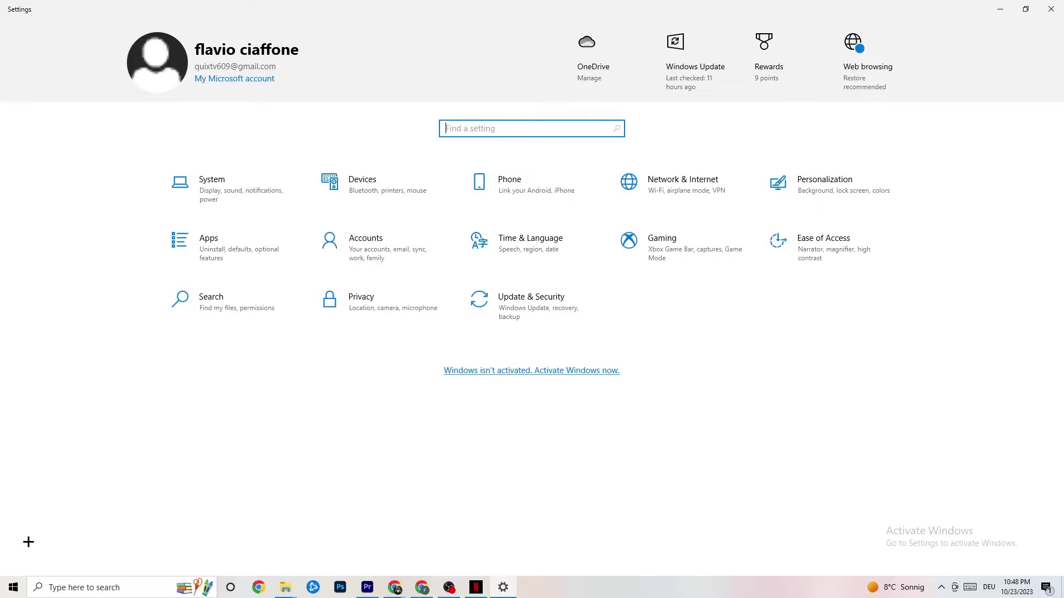
pyautogui.click(513, 321)
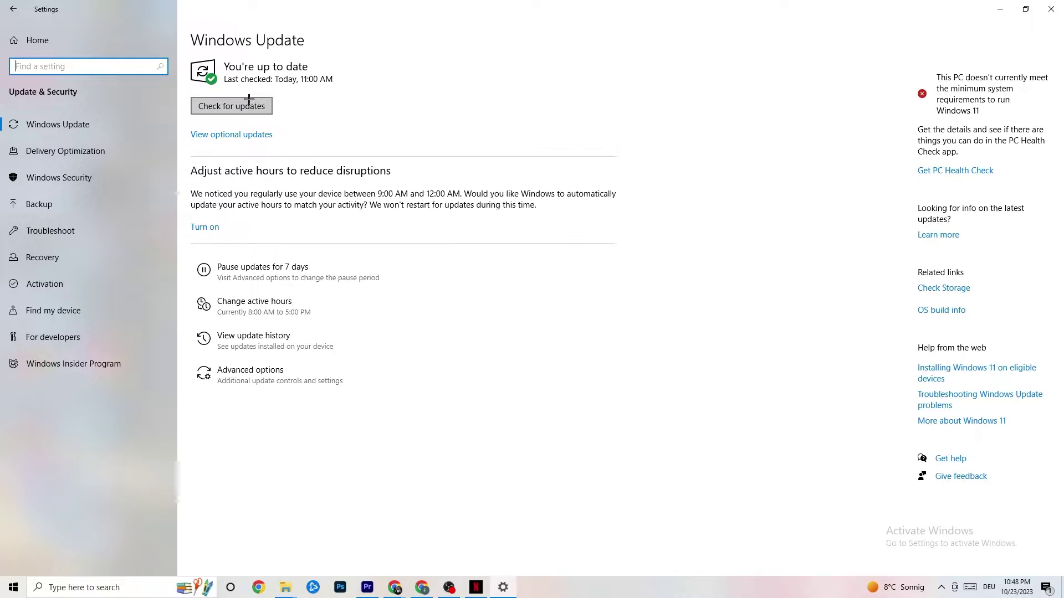
pyautogui.click(302, 72)
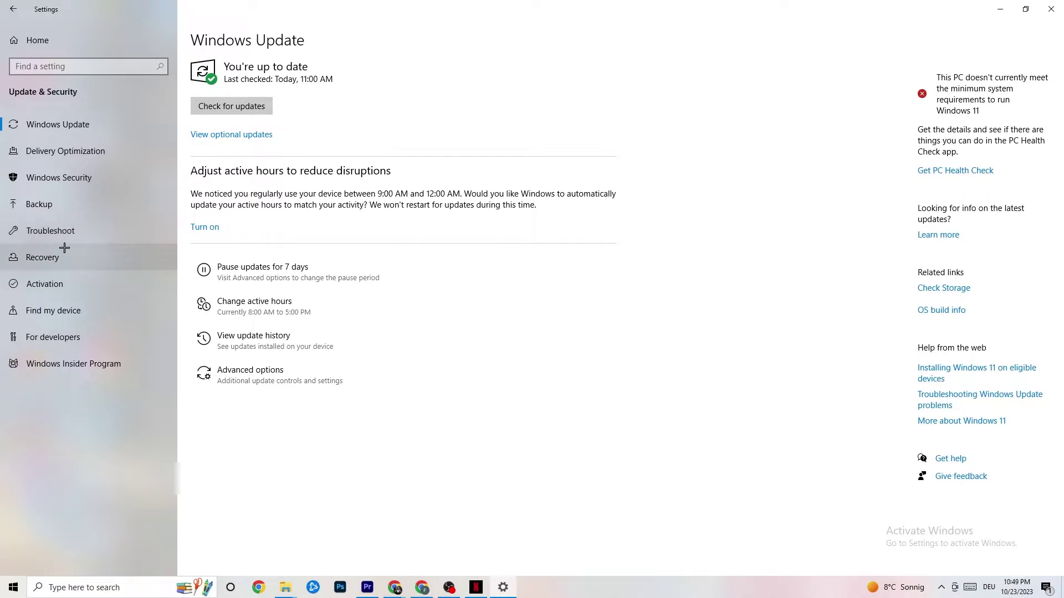
# - View the Troubleshoot page, then close the Settings window
pyautogui.click(67, 230)
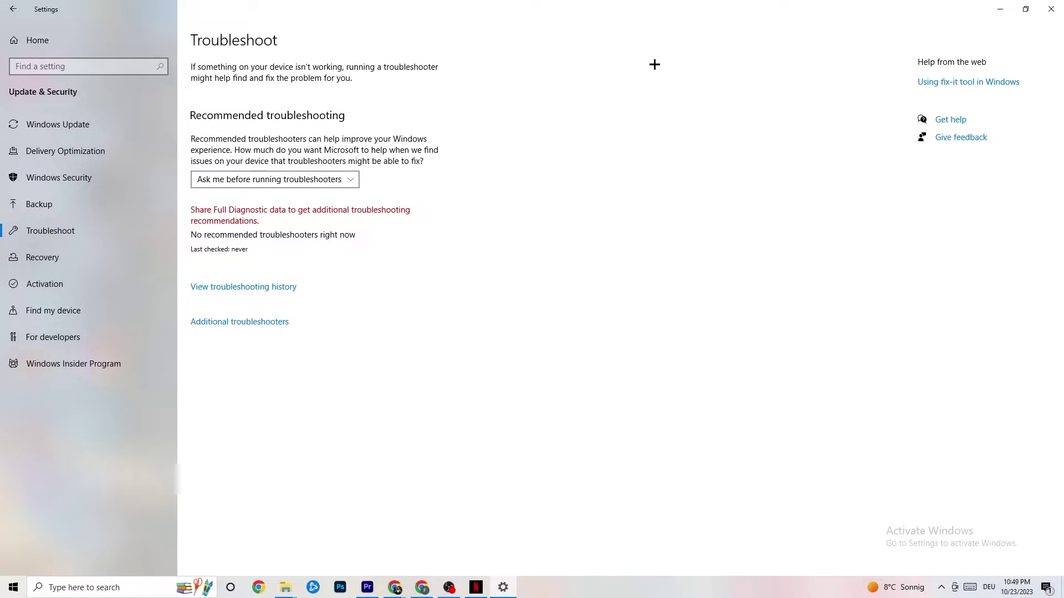
pyautogui.click(1056, 4)
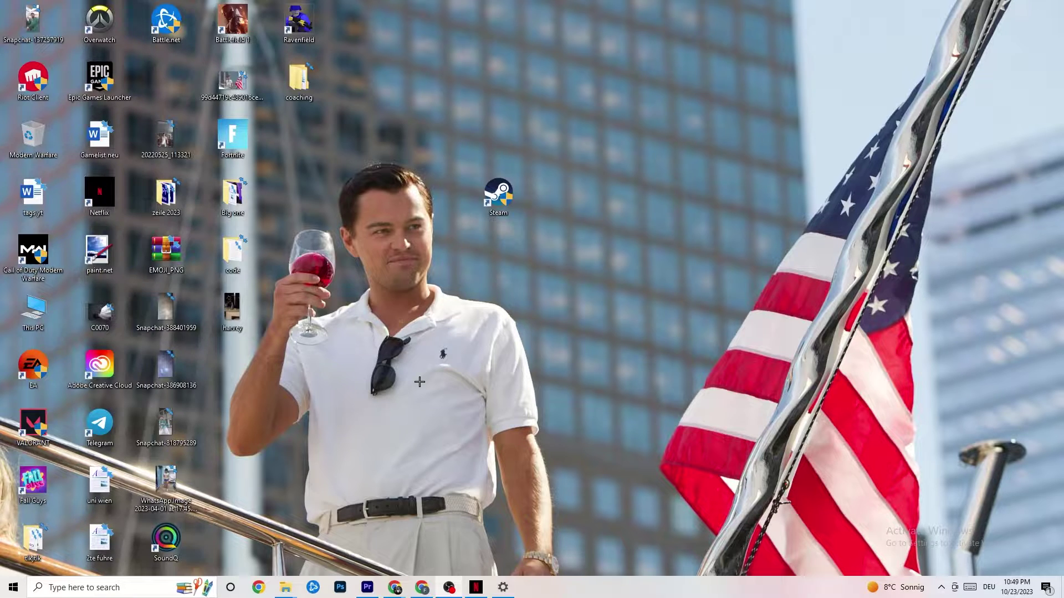
# - Nudge the Steam desktop shortcut lower and back up, dismissing its context menu
pyautogui.moveTo(493, 200); pyautogui.dragTo(513, 252)
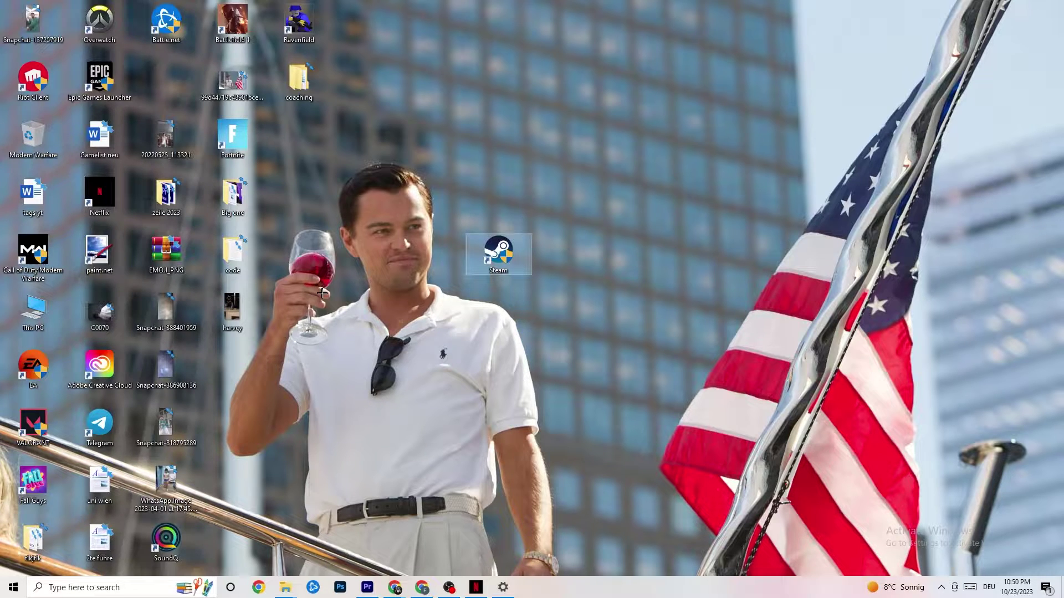
pyautogui.rightClick(505, 250)
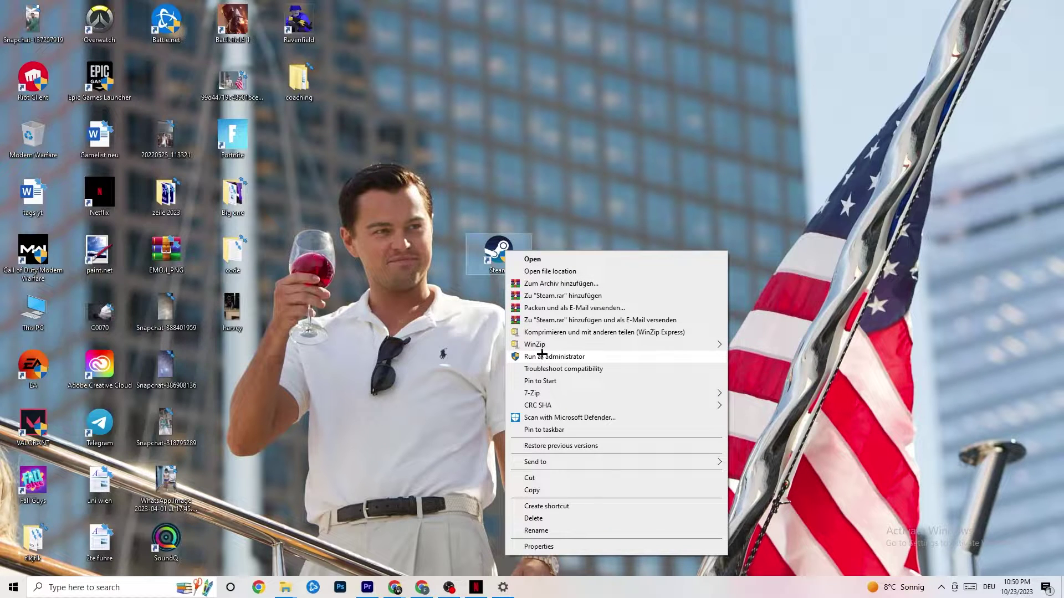
pyautogui.click(408, 334)
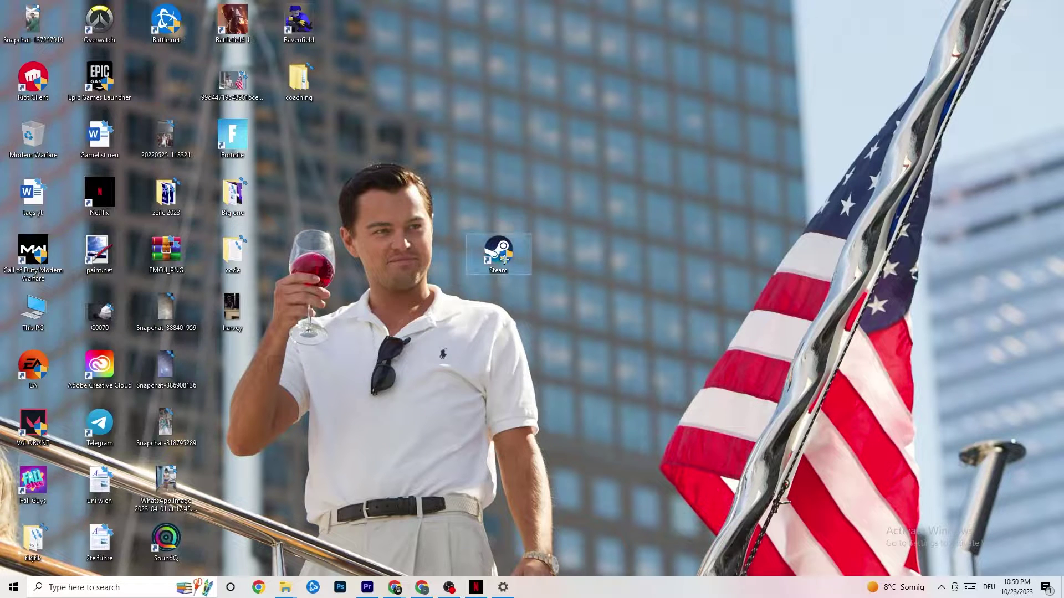
pyautogui.moveTo(488, 249); pyautogui.dragTo(489, 191)
# - Open the Steam shortcut's Properties, target D:\steam1\Steam.exe, and reposition the dialog
pyautogui.rightClick(489, 192)
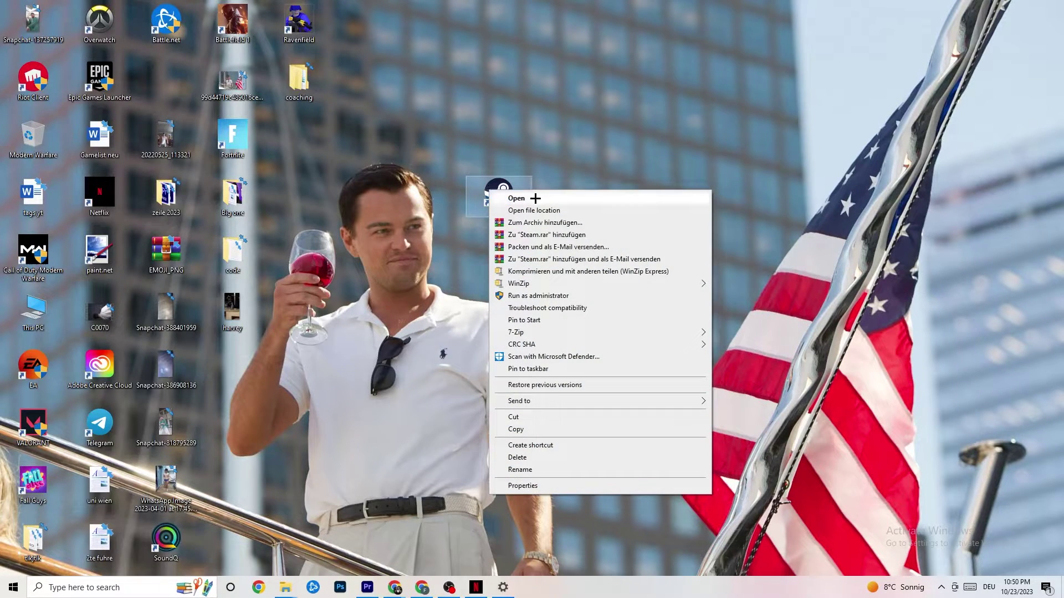
pyautogui.click(530, 486)
pyautogui.moveTo(572, 200); pyautogui.dragTo(512, 94)
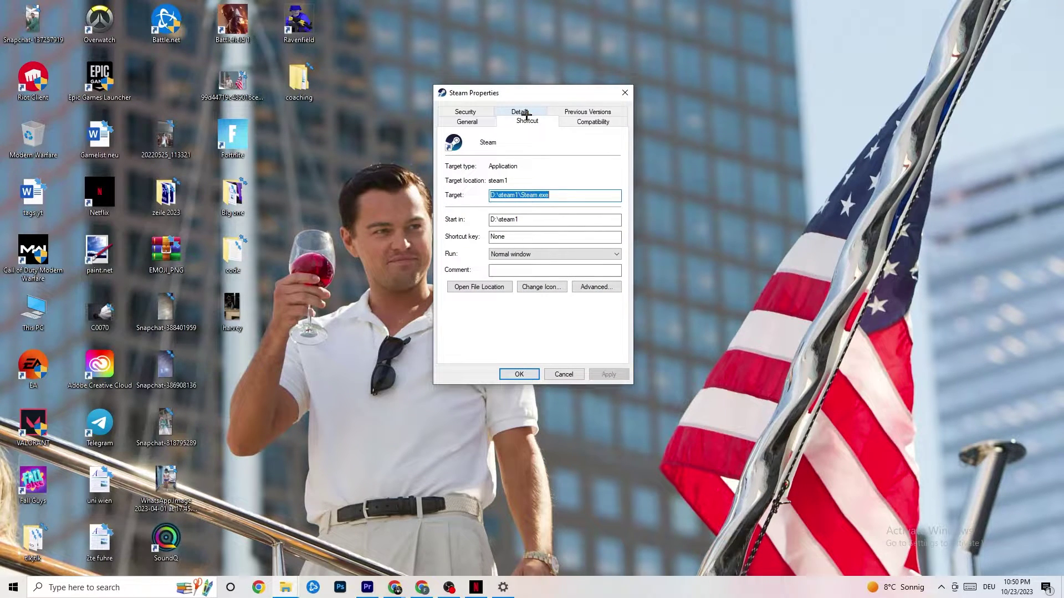
# - Run the Steam shortcut in Windows 8 compatibility mode and save with OK
pyautogui.click(588, 122)
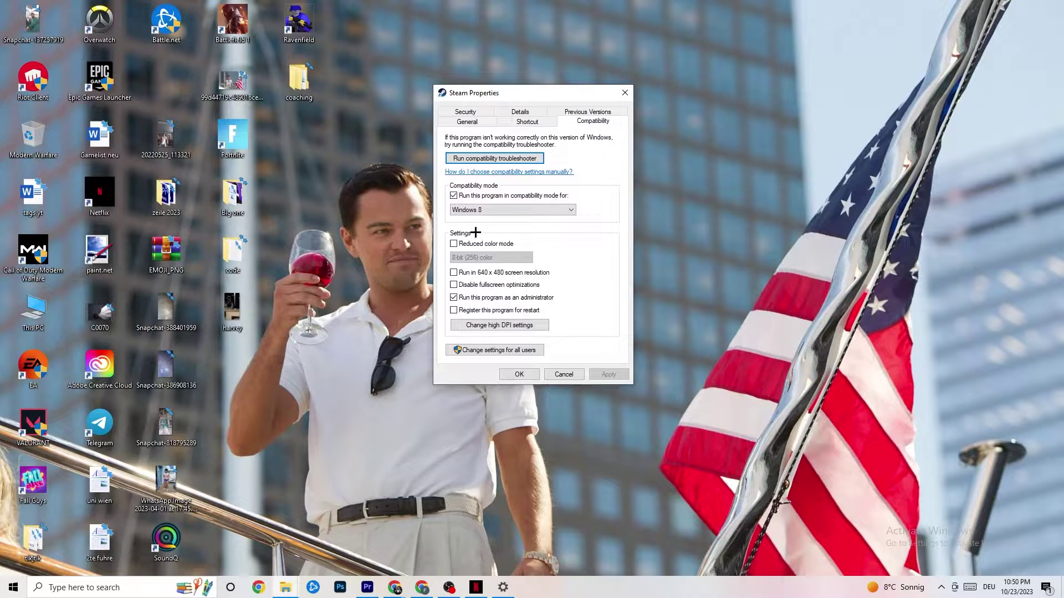
pyautogui.click(453, 195)
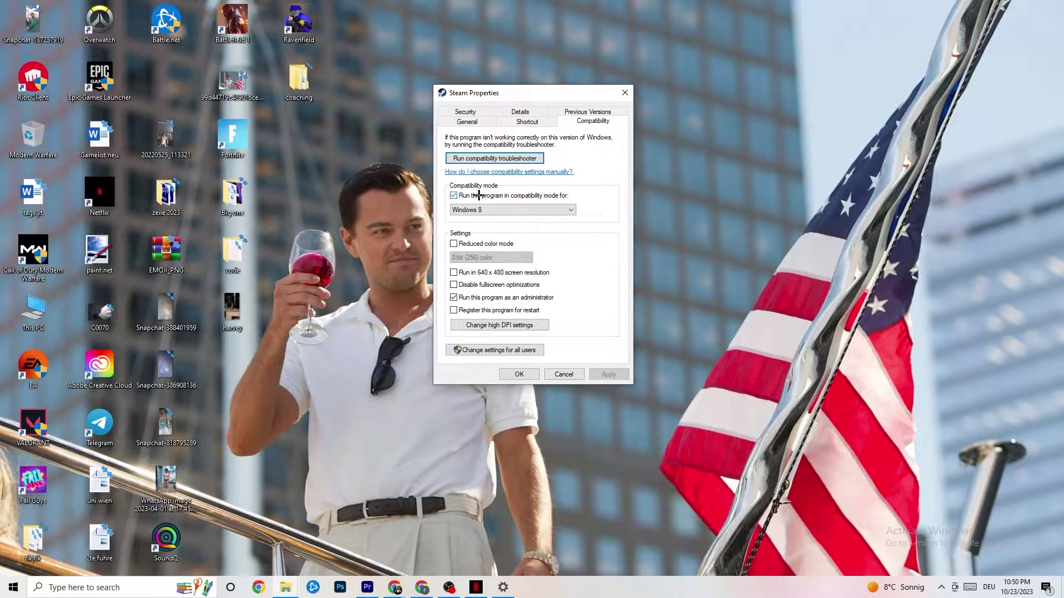
pyautogui.click(540, 208)
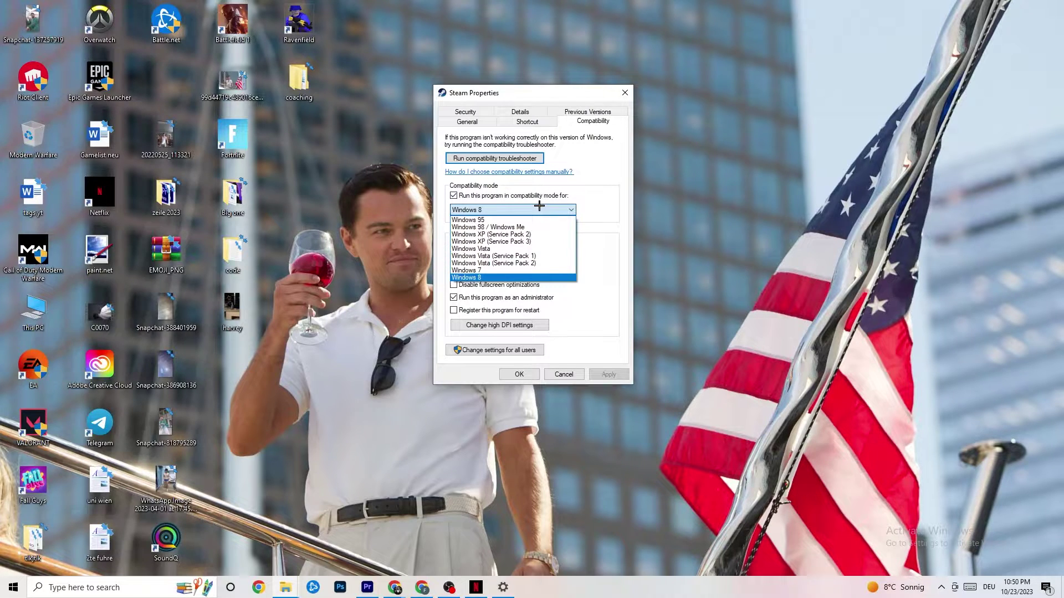
pyautogui.click(521, 278)
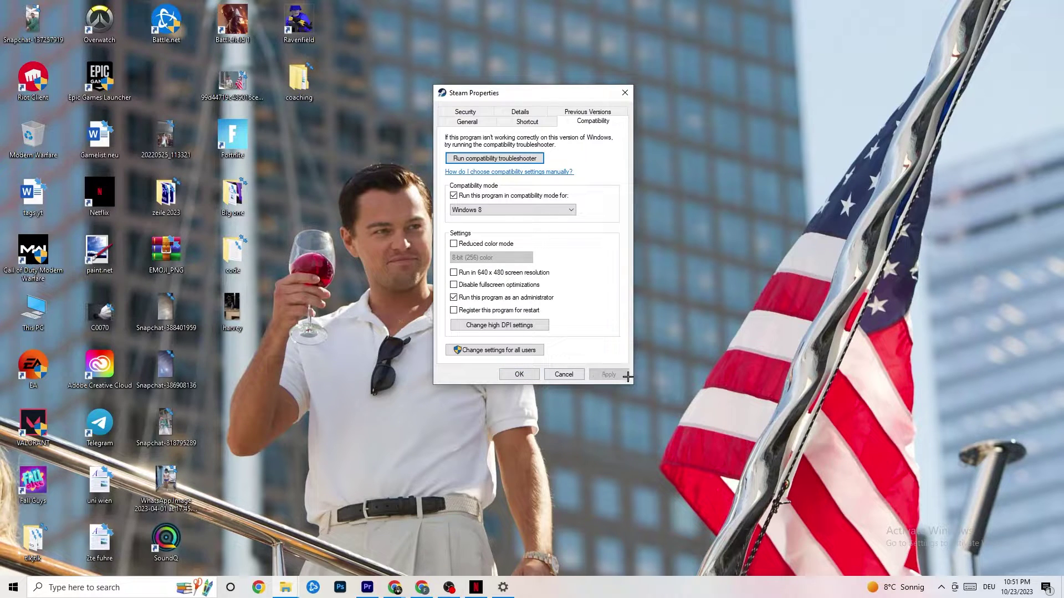
pyautogui.click(520, 375)
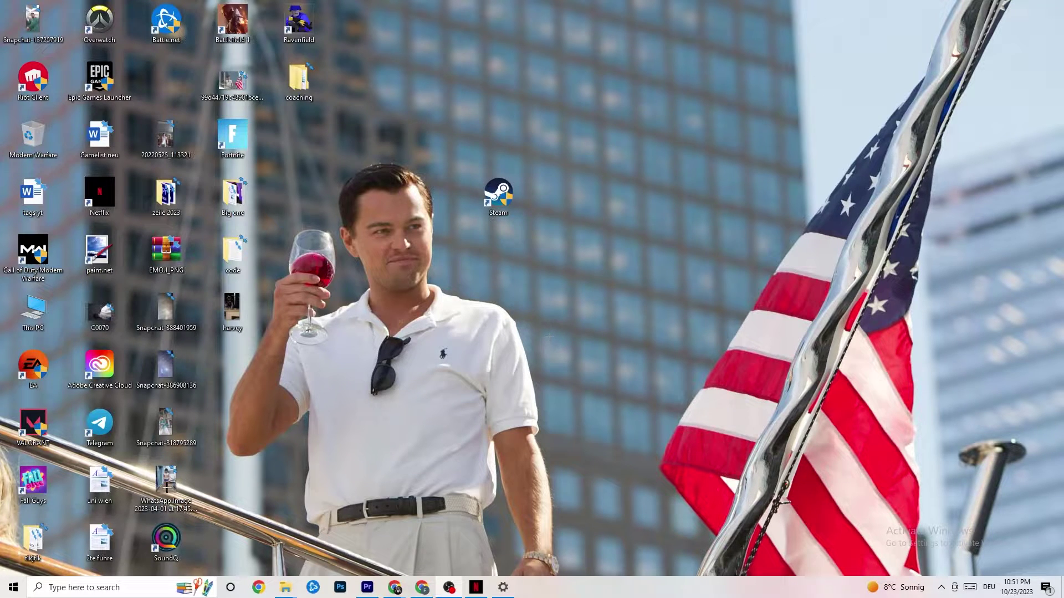
# - Launch Settings from Start and go through Home to the System Display page
pyautogui.rightClick(479, 198)
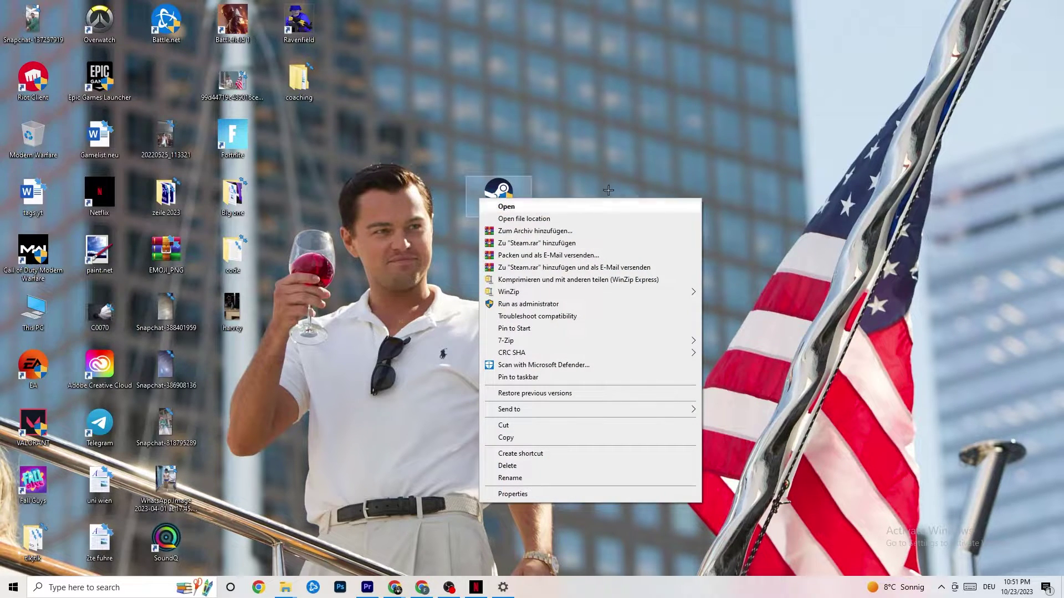
pyautogui.click(410, 232)
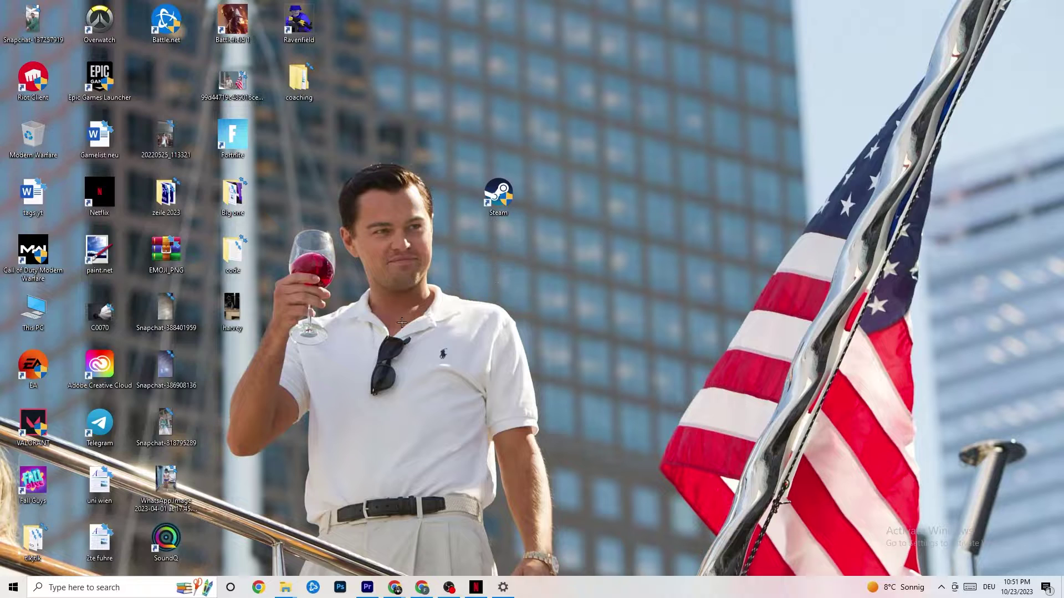
pyautogui.click(14, 588)
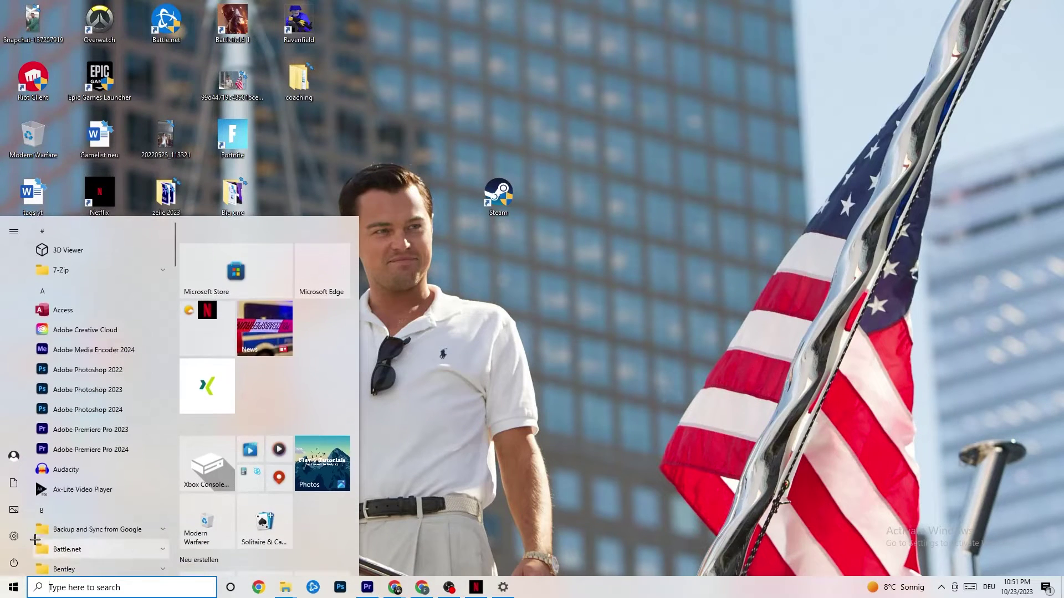
pyautogui.click(503, 587)
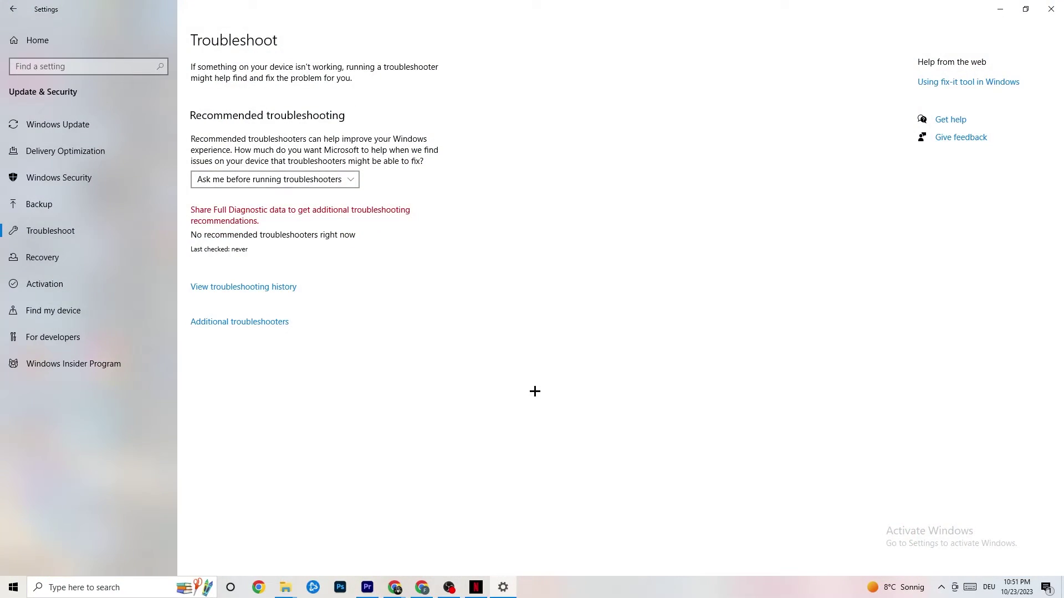
pyautogui.click(2, 12)
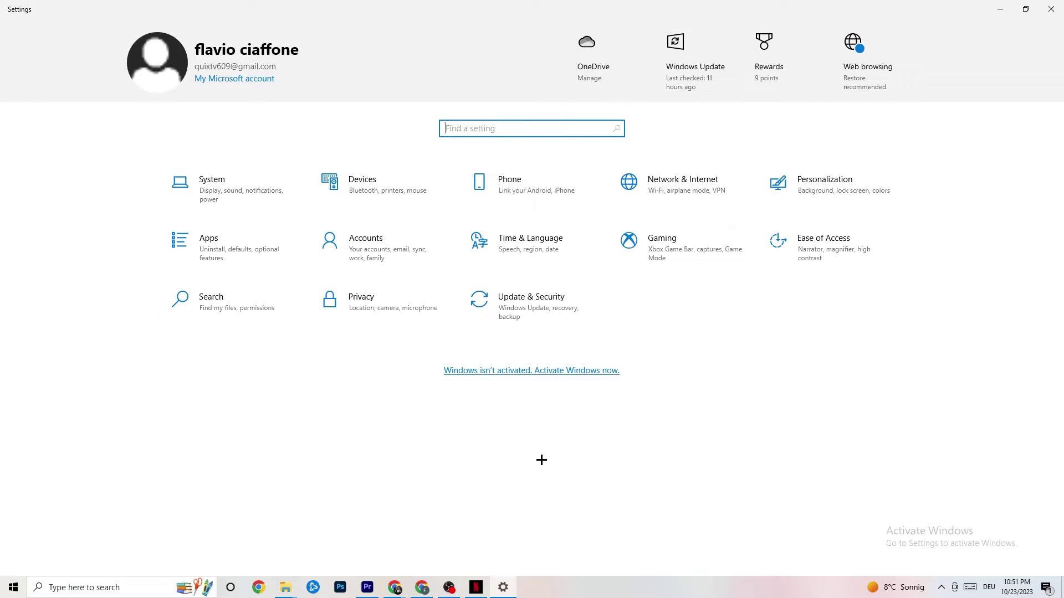
pyautogui.click(249, 200)
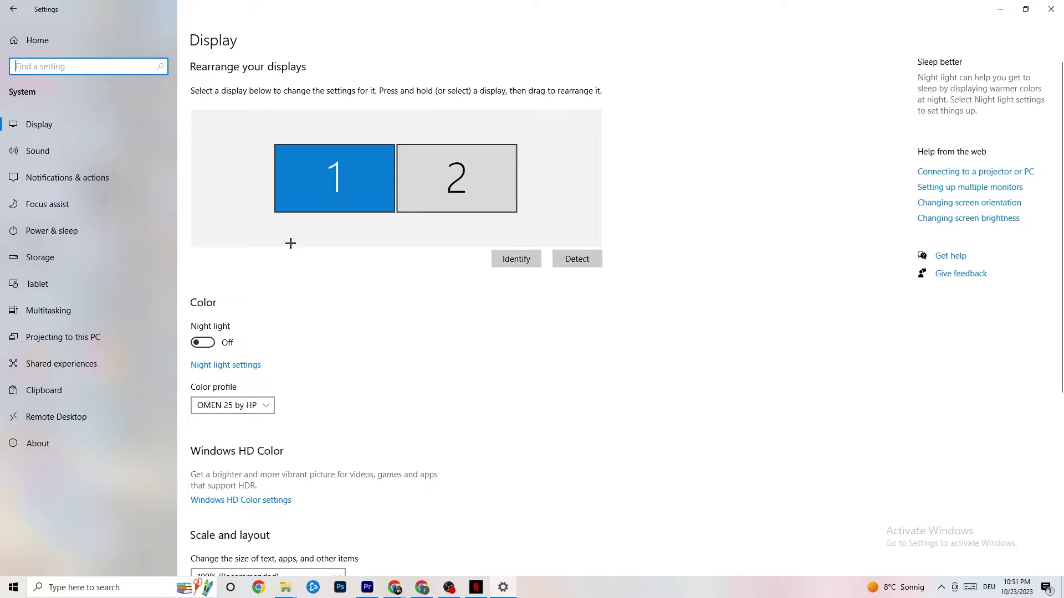
# - Keep display scaling at 100%, then view Power & sleep (screen off 10 min, sleep 30 min)
pyautogui.scroll(-5, 290, 243)
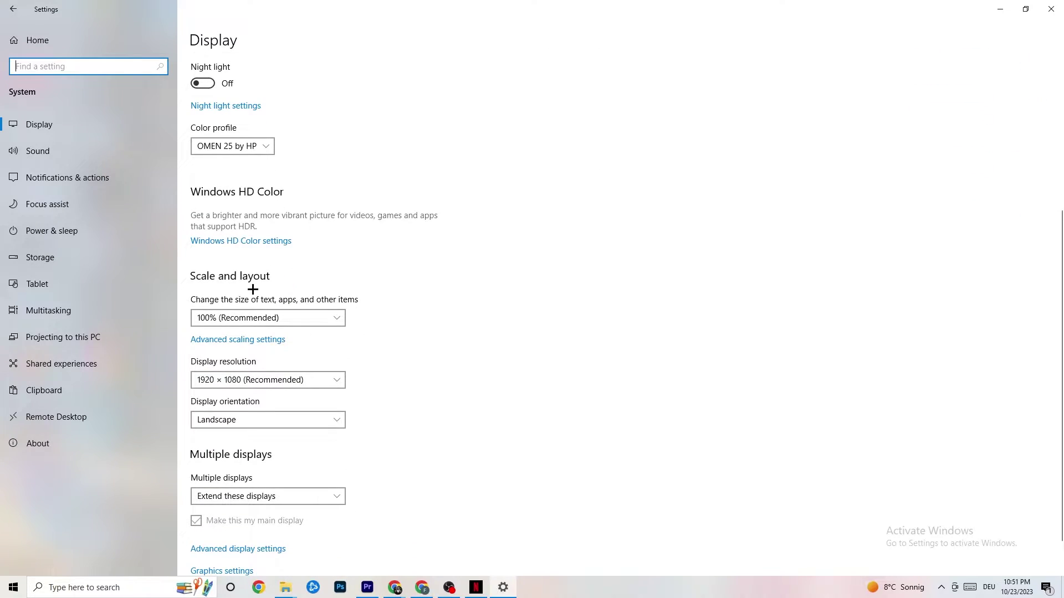
pyautogui.click(297, 275)
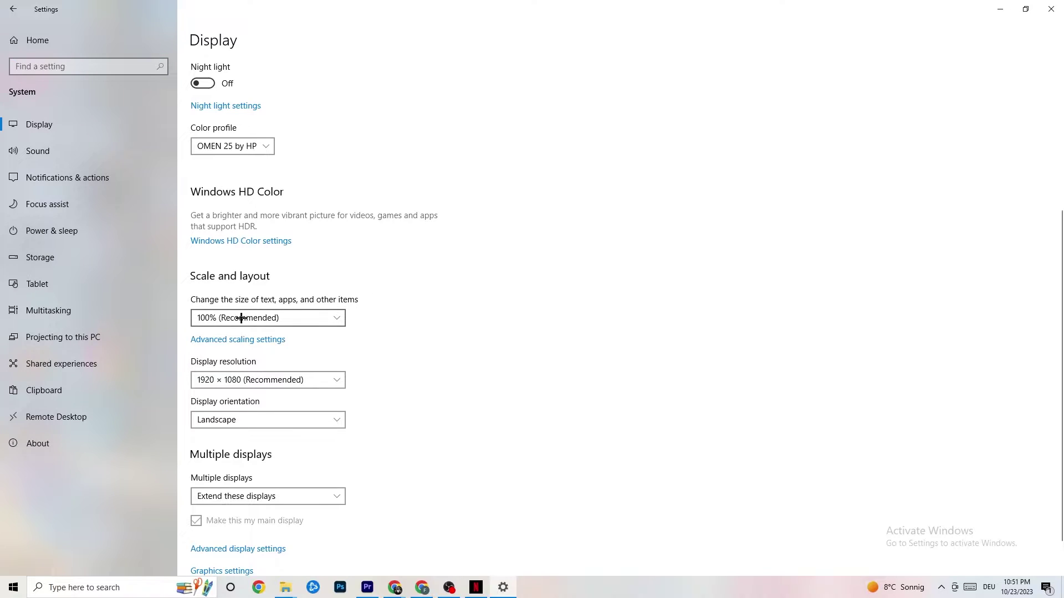
pyautogui.click(327, 313)
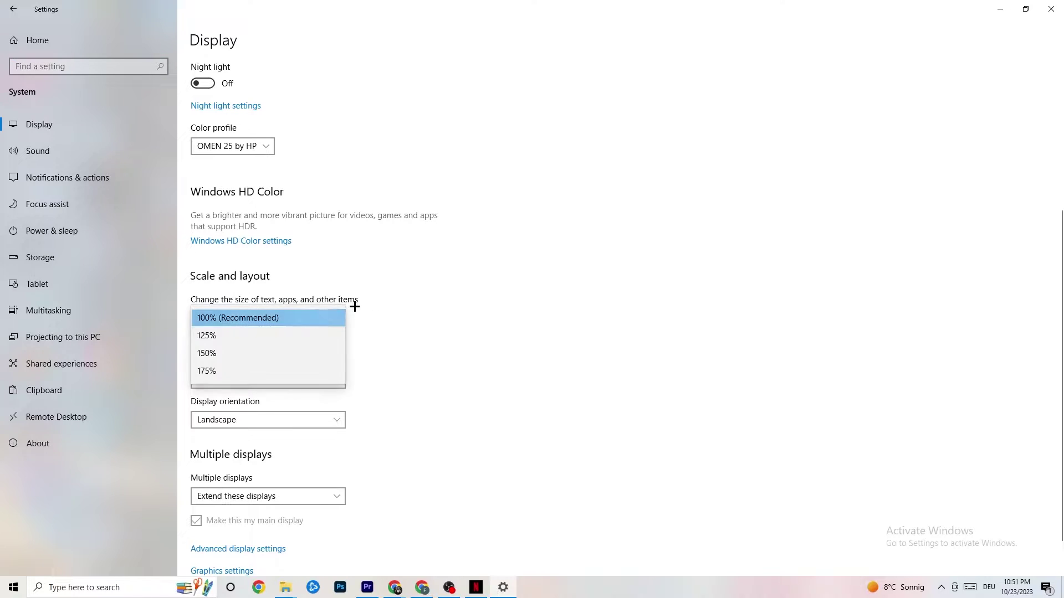
pyautogui.click(483, 271)
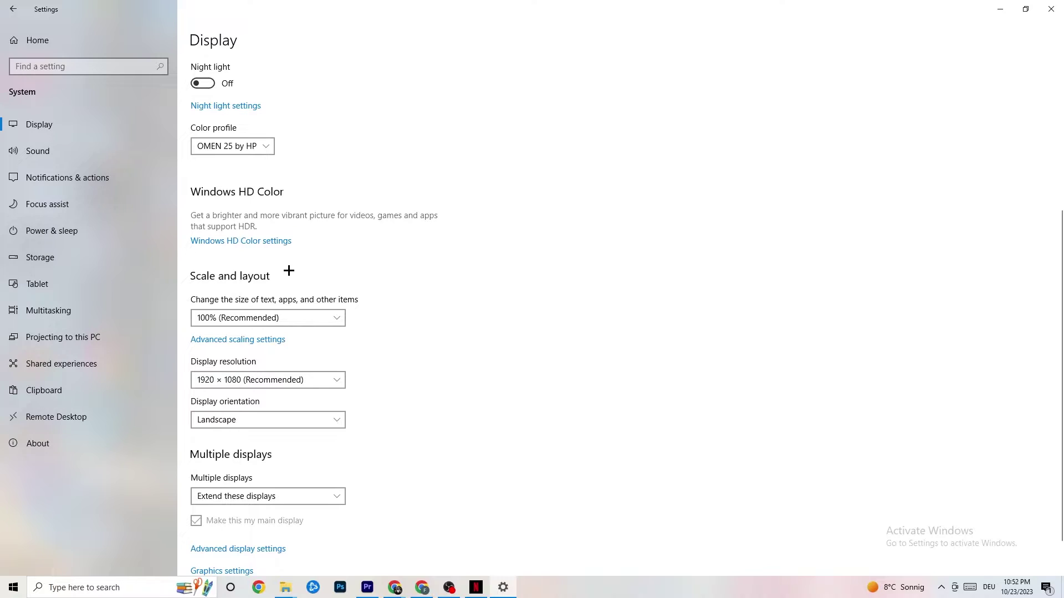
pyautogui.click(71, 229)
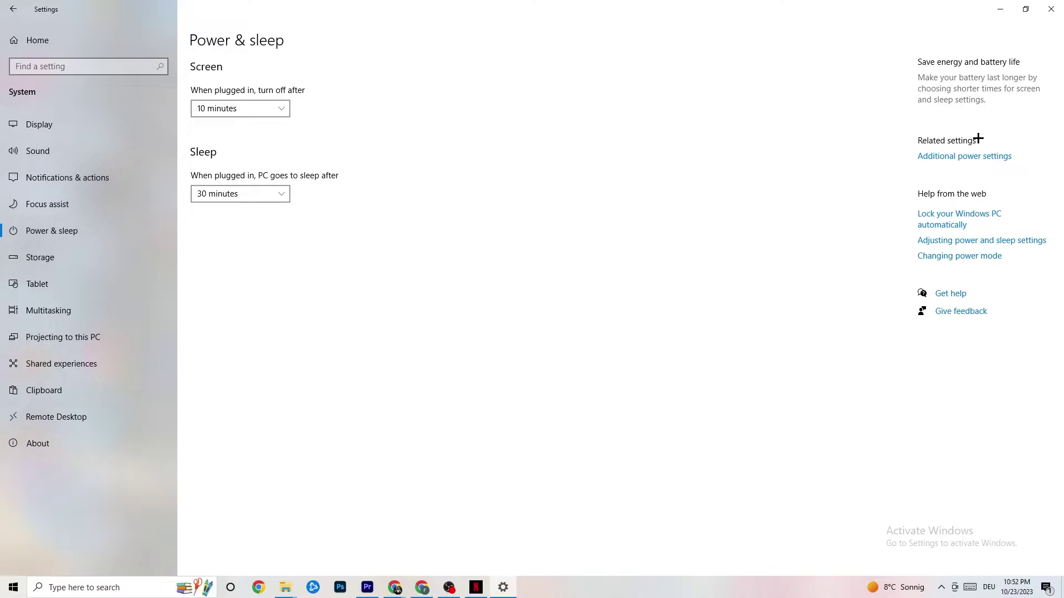
# - Review the power plans with Balanced kept, close them, and go to the Storage page
pyautogui.click(974, 157)
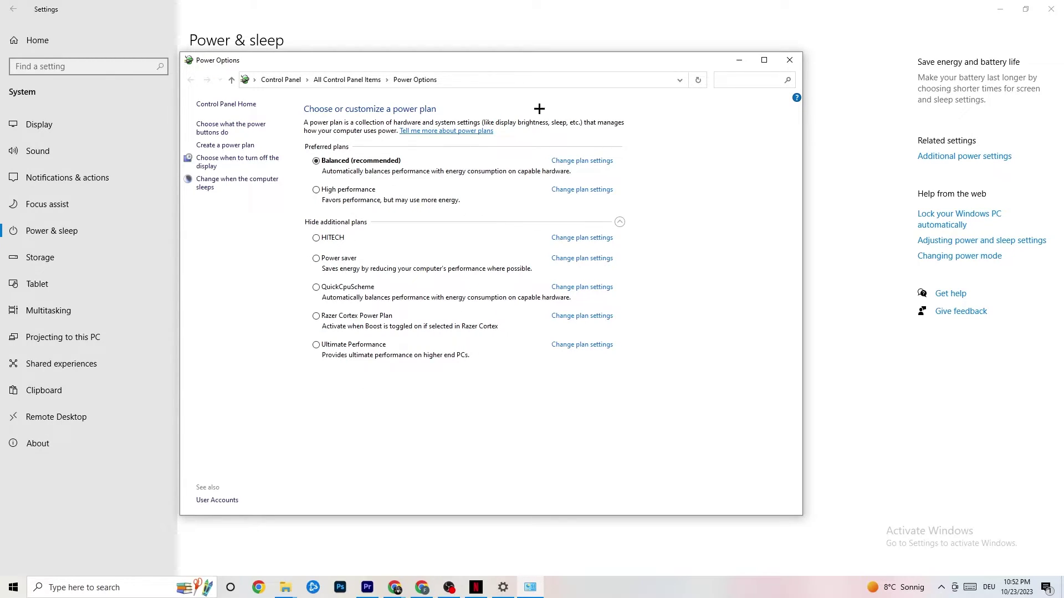
pyautogui.click(788, 61)
pyautogui.click(67, 257)
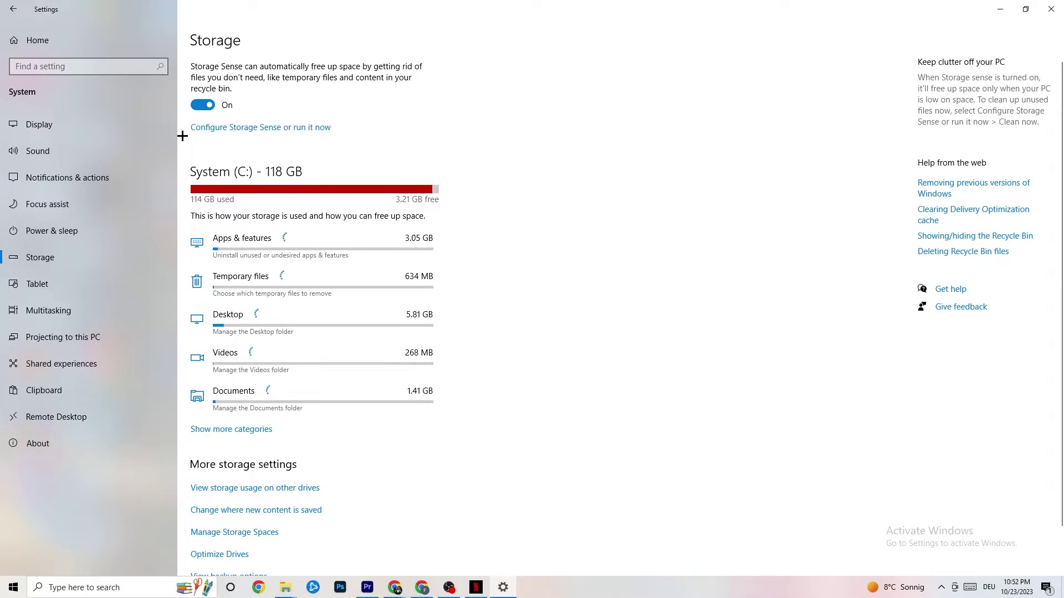
pyautogui.click(298, 128)
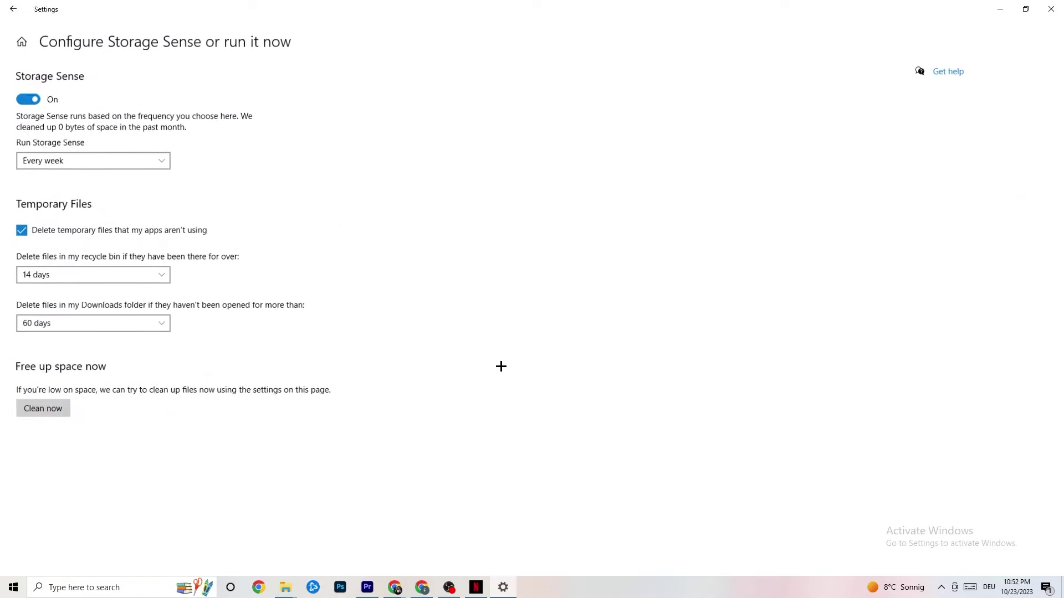
pyautogui.click(158, 160)
pyautogui.click(230, 149)
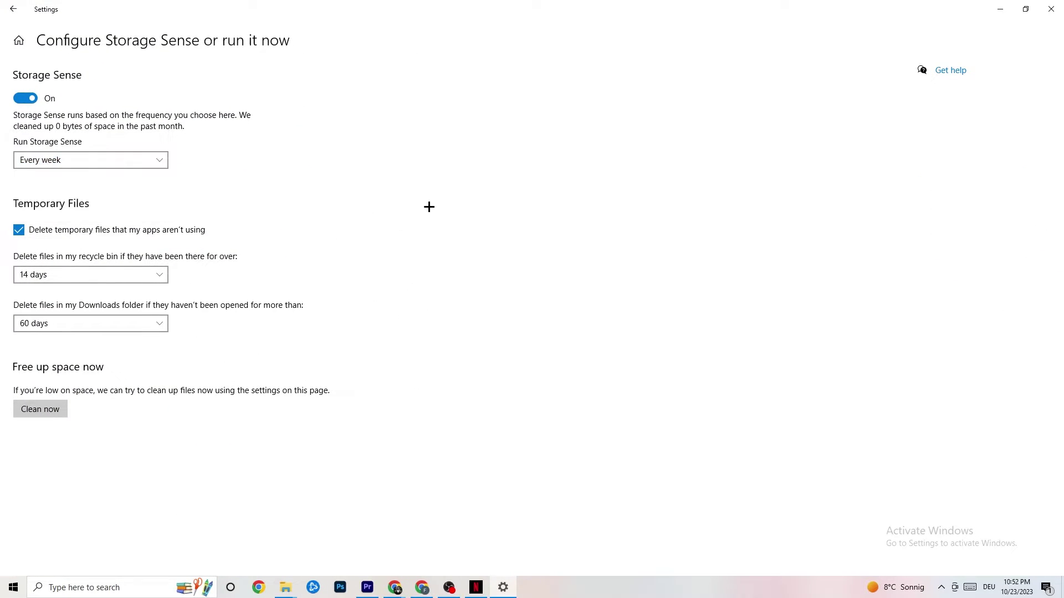
pyautogui.click(76, 159)
pyautogui.click(343, 97)
pyautogui.click(163, 276)
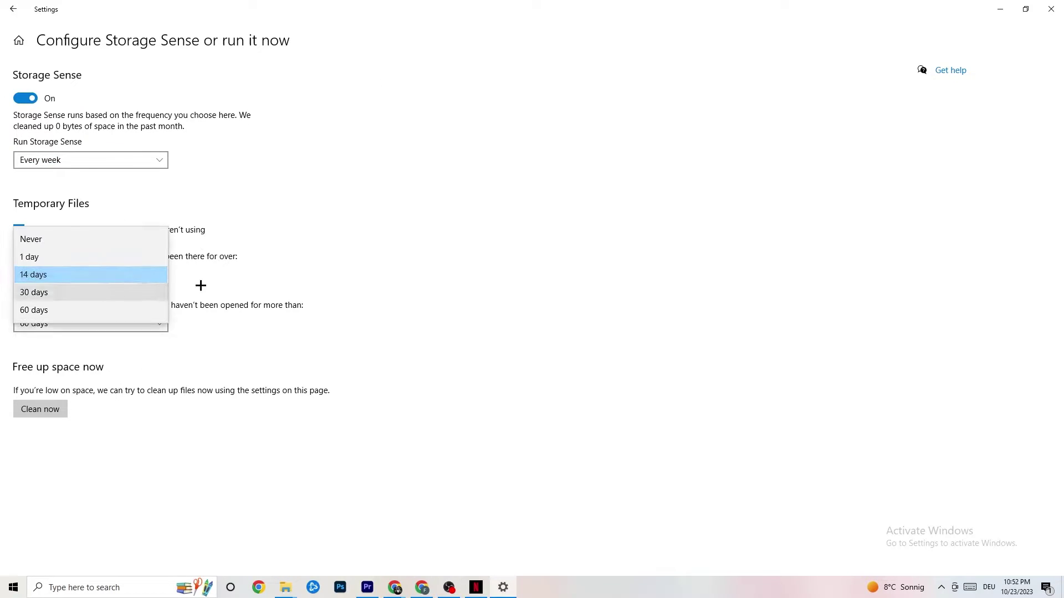
pyautogui.click(139, 275)
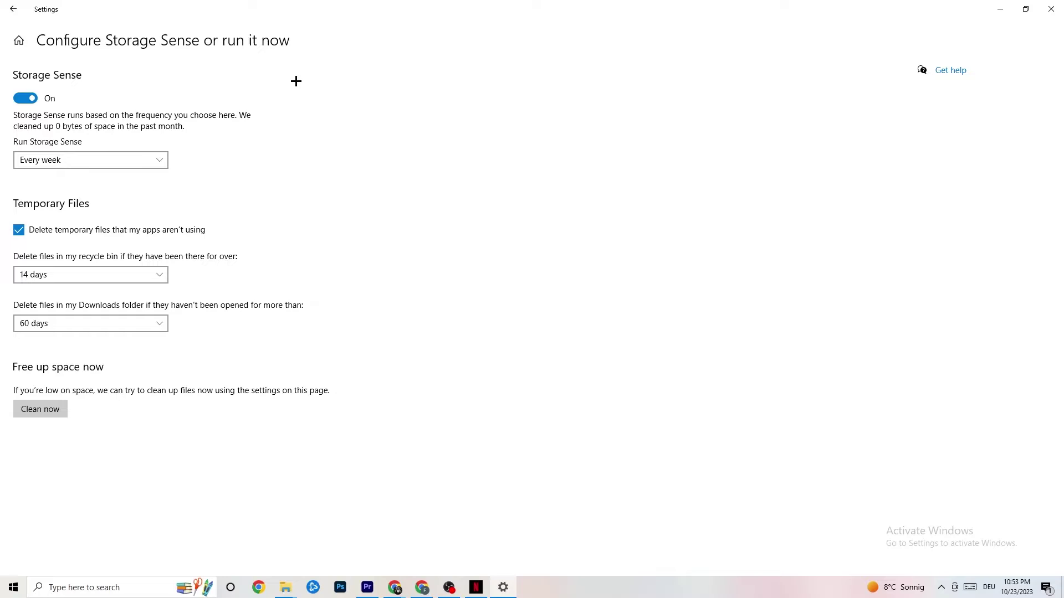
pyautogui.click(12, 9)
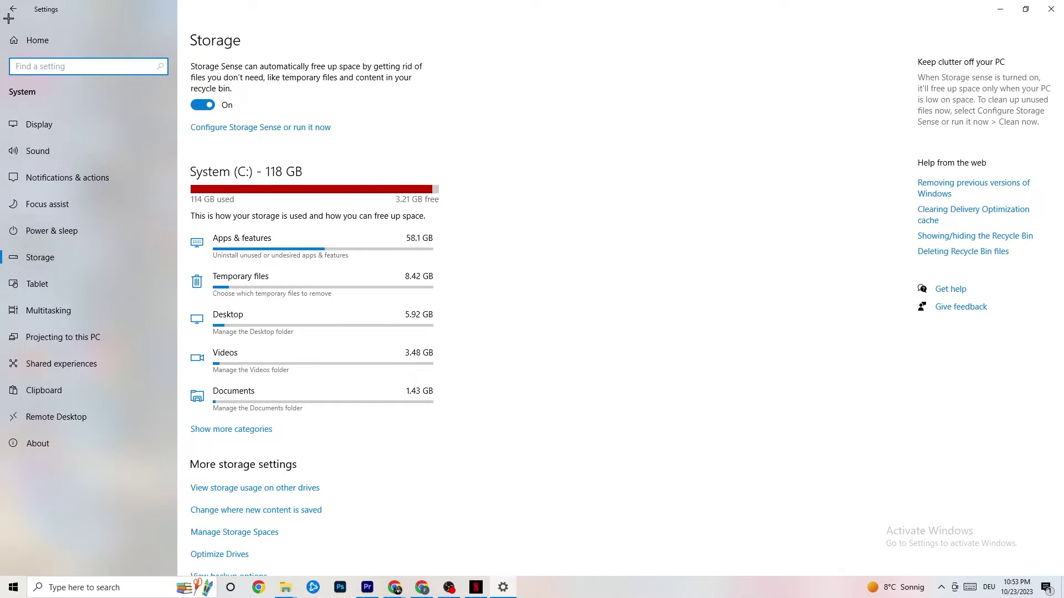
# - Return to the Settings home categories and enter the Gaming settings
pyautogui.click(8, 17)
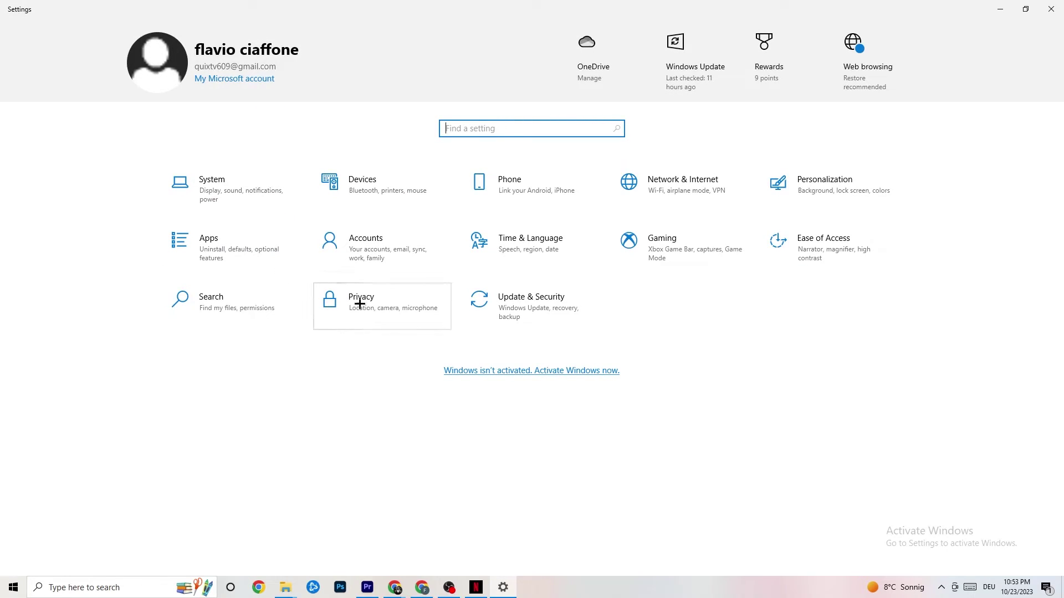
pyautogui.click(684, 255)
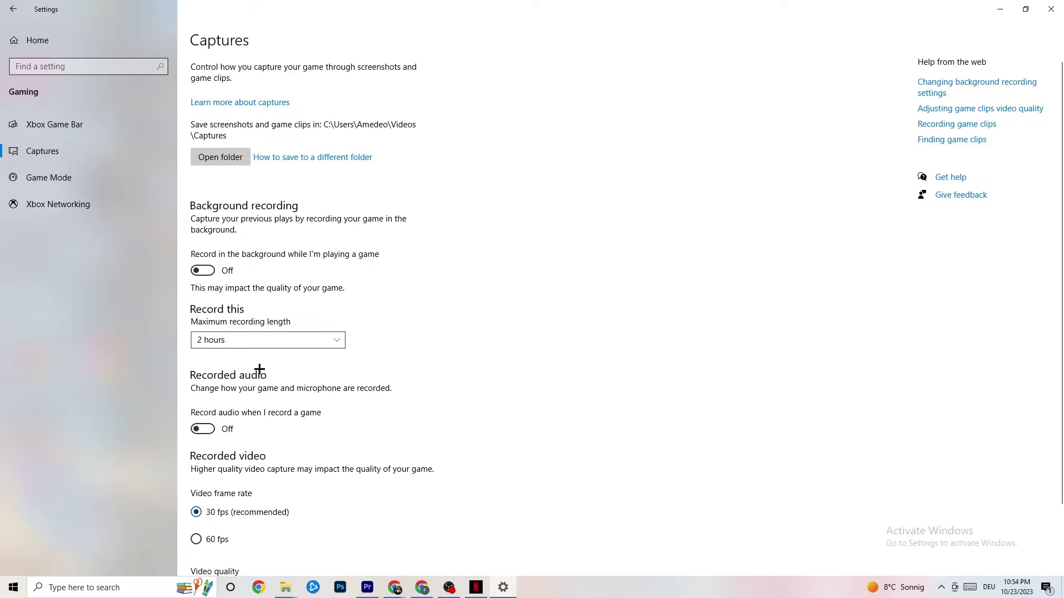
# - Check that the Game Mode toggle is On, then close the Settings window
pyautogui.click(54, 178)
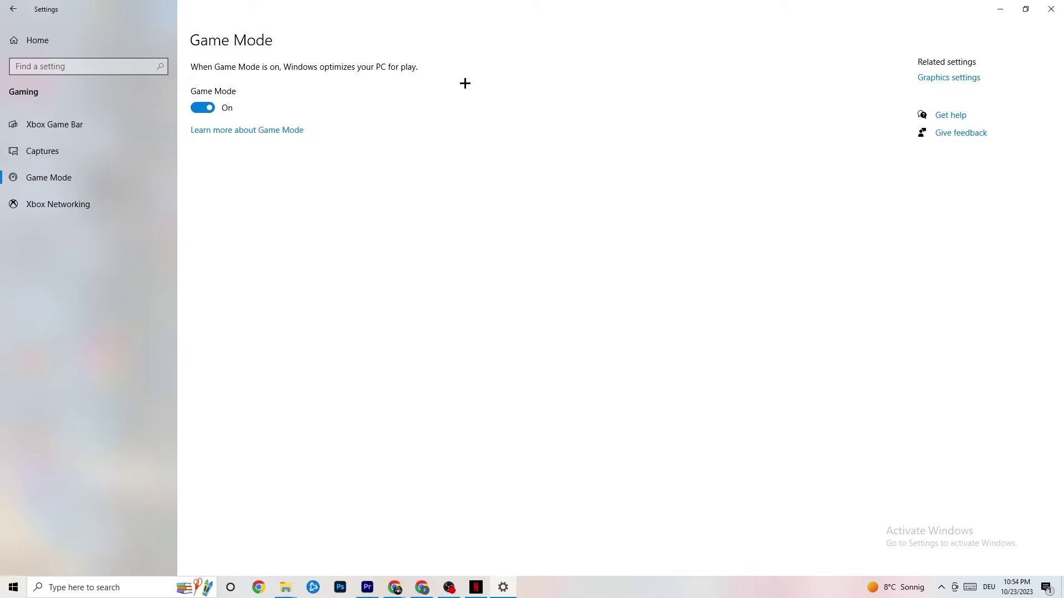
pyautogui.click(1050, 9)
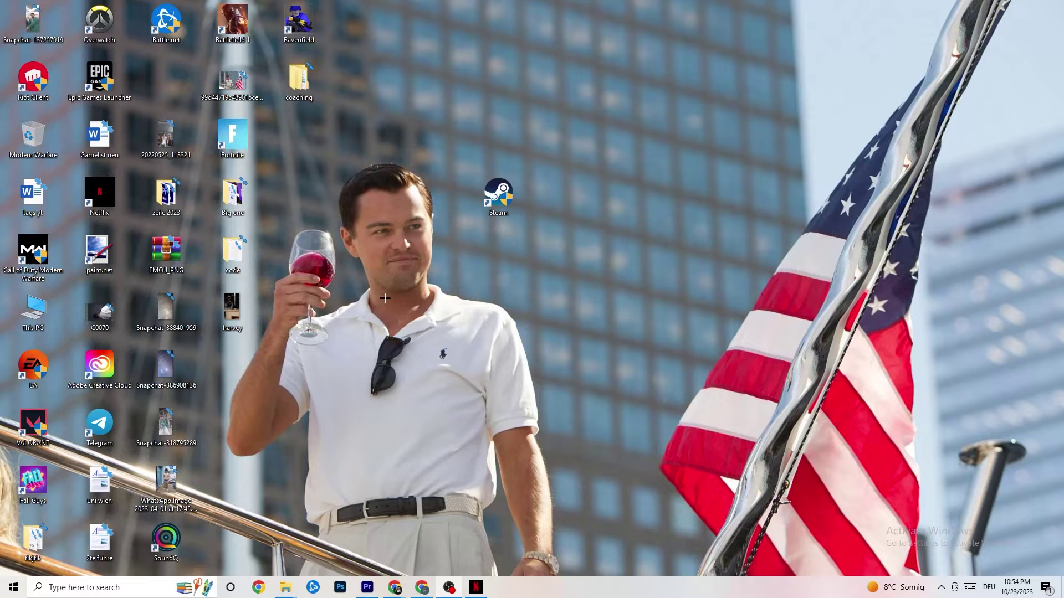
# - Launch Task Manager from the taskbar menu and maximize it to full screen
pyautogui.rightClick(544, 594)
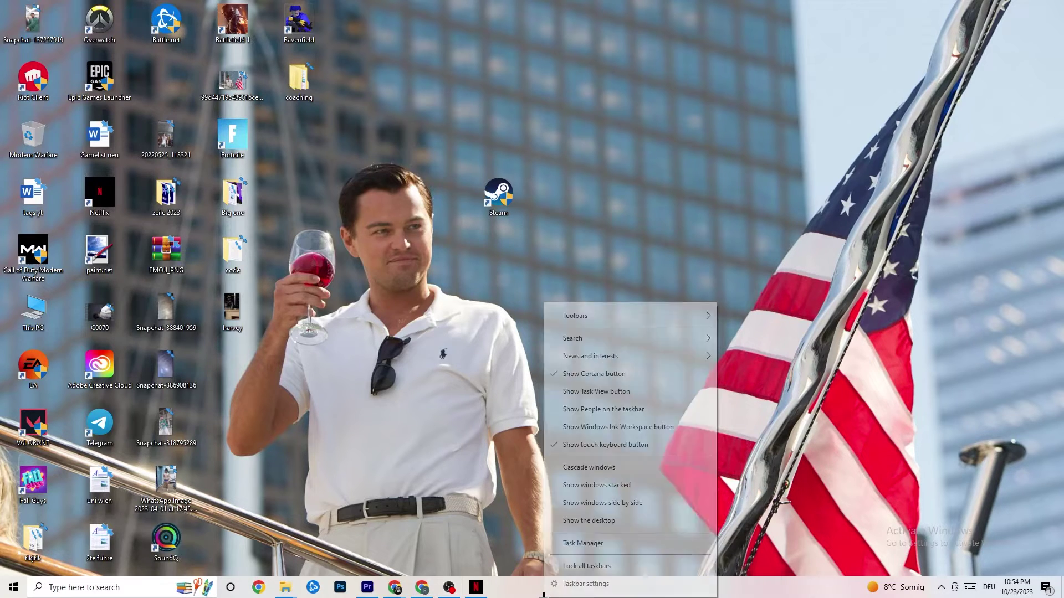
pyautogui.click(577, 544)
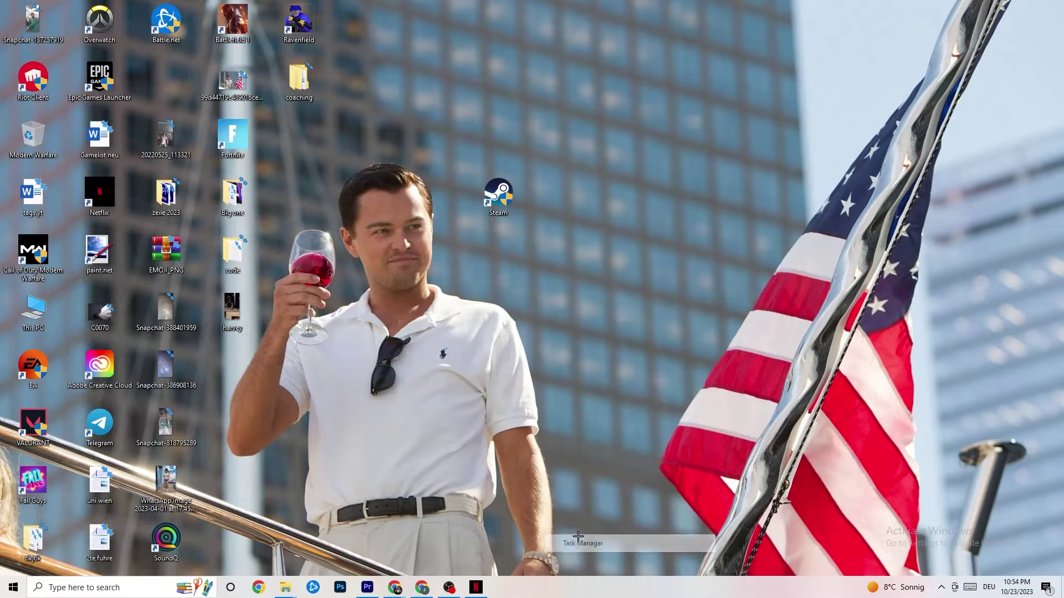
pyautogui.click(615, 28)
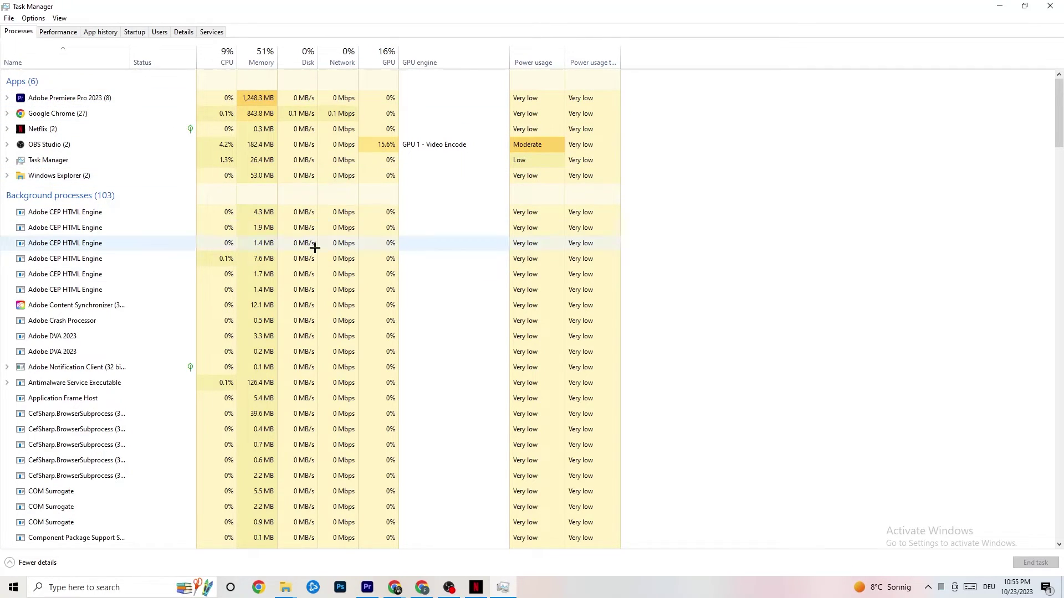
# - Look over the Processes list, leave Netflix running, and move to the Details list
pyautogui.scroll(-8, 202, 379)
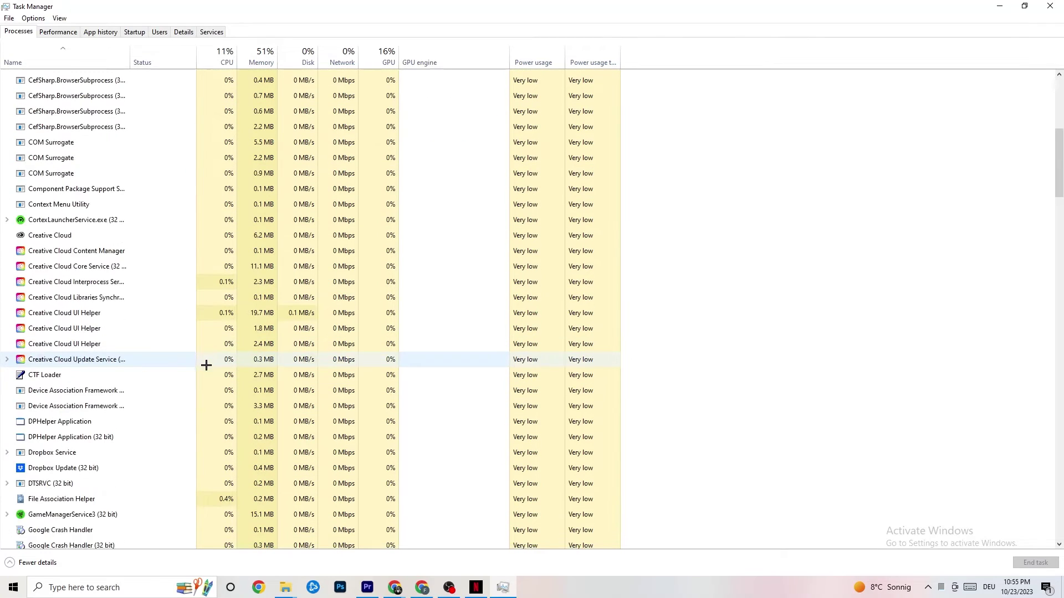
pyautogui.scroll(8, 206, 366)
pyautogui.scroll(-3, 172, 323)
pyautogui.scroll(3, 105, 289)
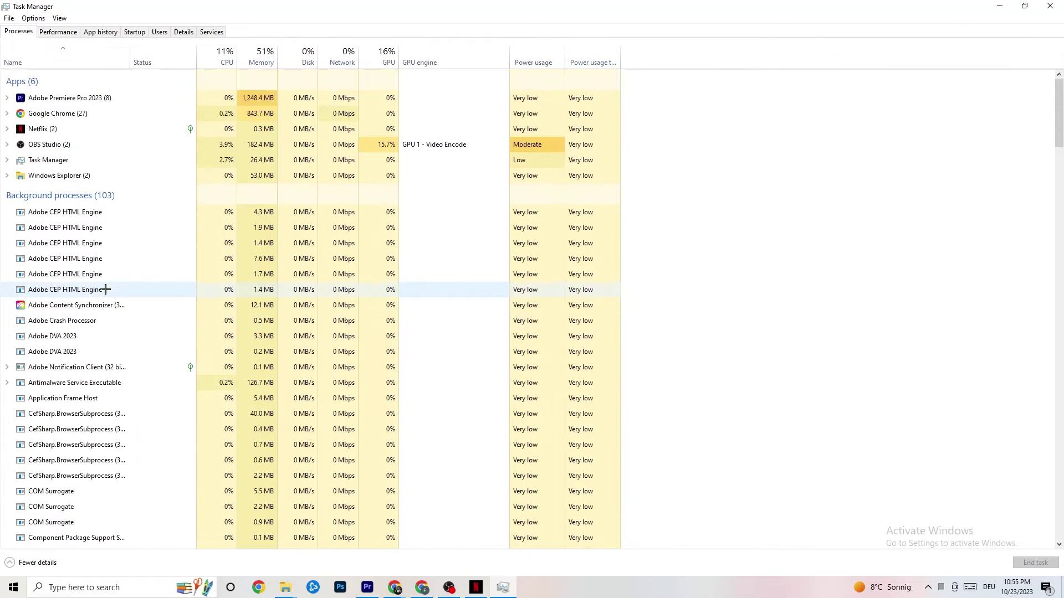
pyautogui.rightClick(68, 130)
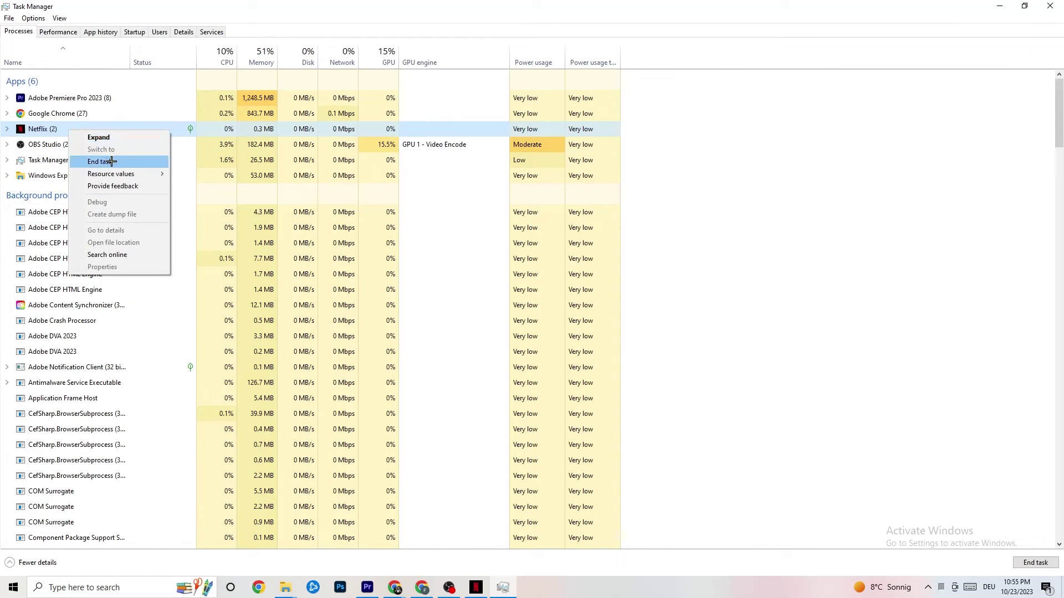
pyautogui.click(753, 230)
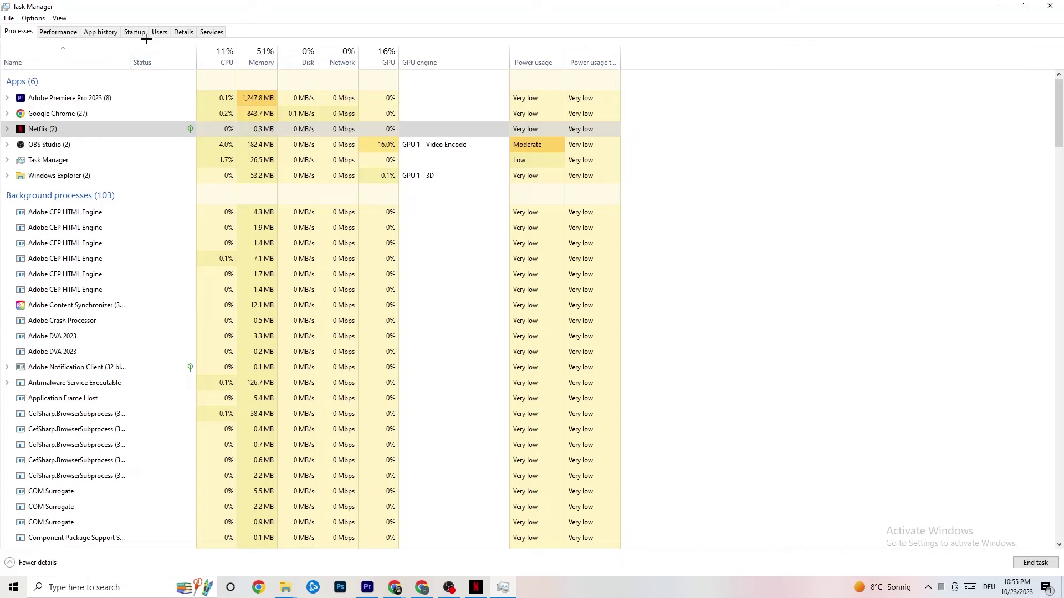
pyautogui.click(177, 32)
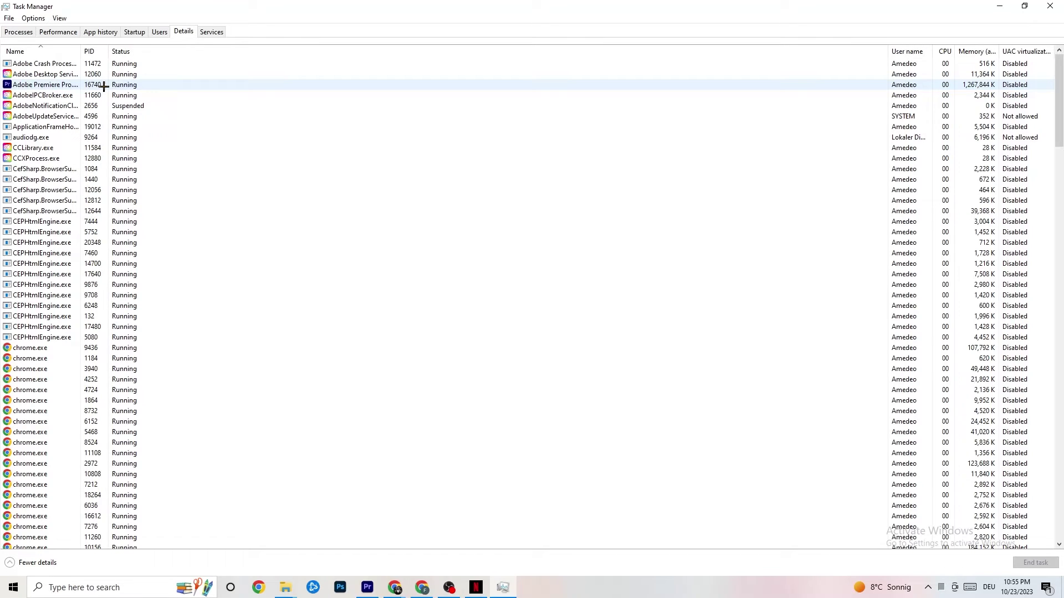
# - Check Adobe Premiere Pro's priority and keep it at Normal, then show startup apps
pyautogui.rightClick(103, 86)
pyautogui.moveTo(163, 135)
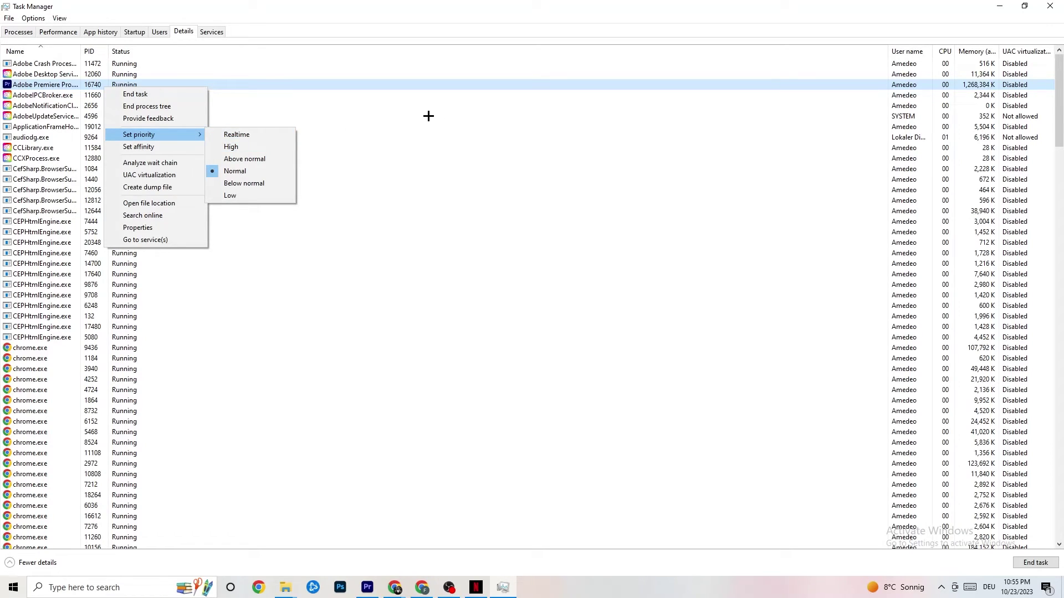
pyautogui.click(188, 135)
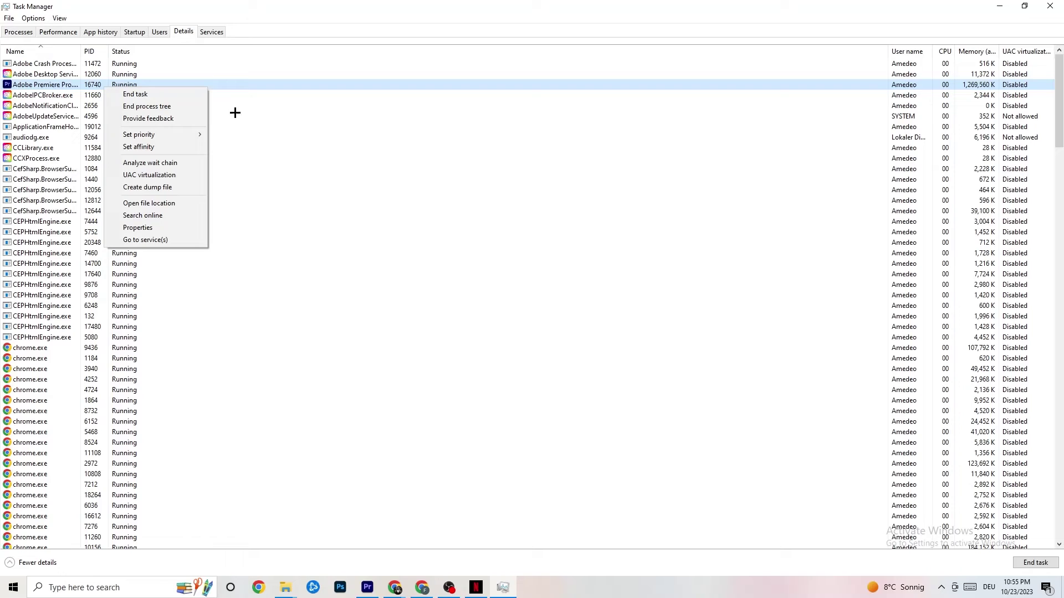
pyautogui.click(136, 33)
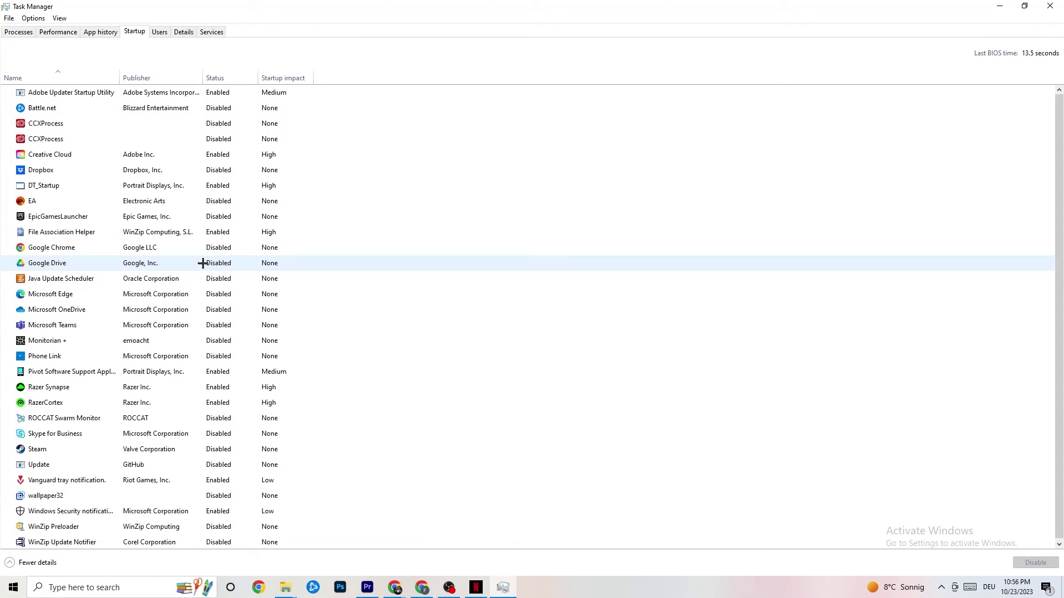
# - Review the Google Drive and Pivot Software startup entries unchanged, then close Task Manager
pyautogui.rightClick(153, 264)
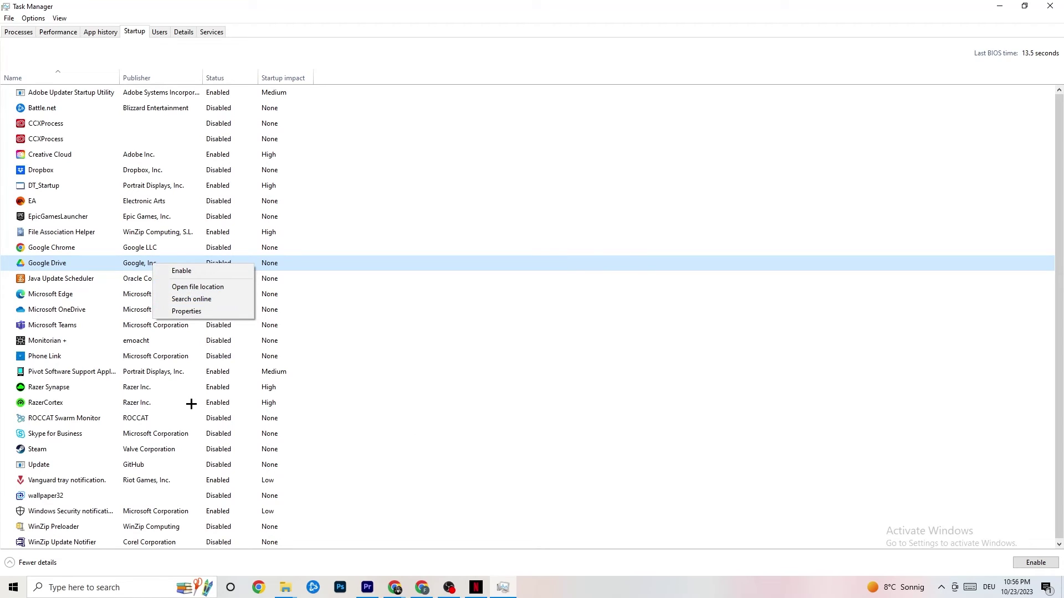
pyautogui.rightClick(211, 373)
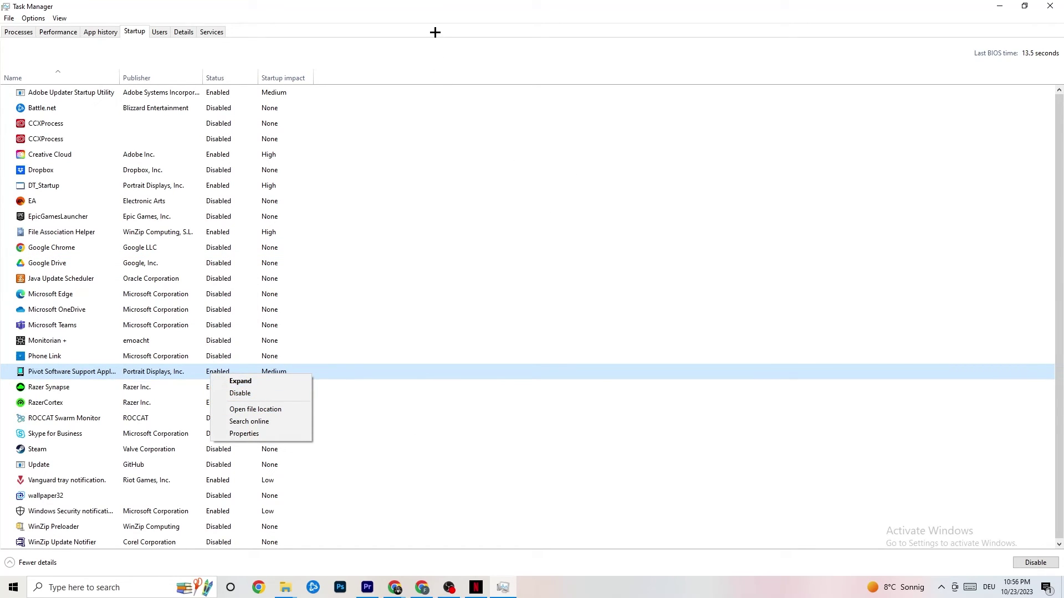
pyautogui.click(430, 17)
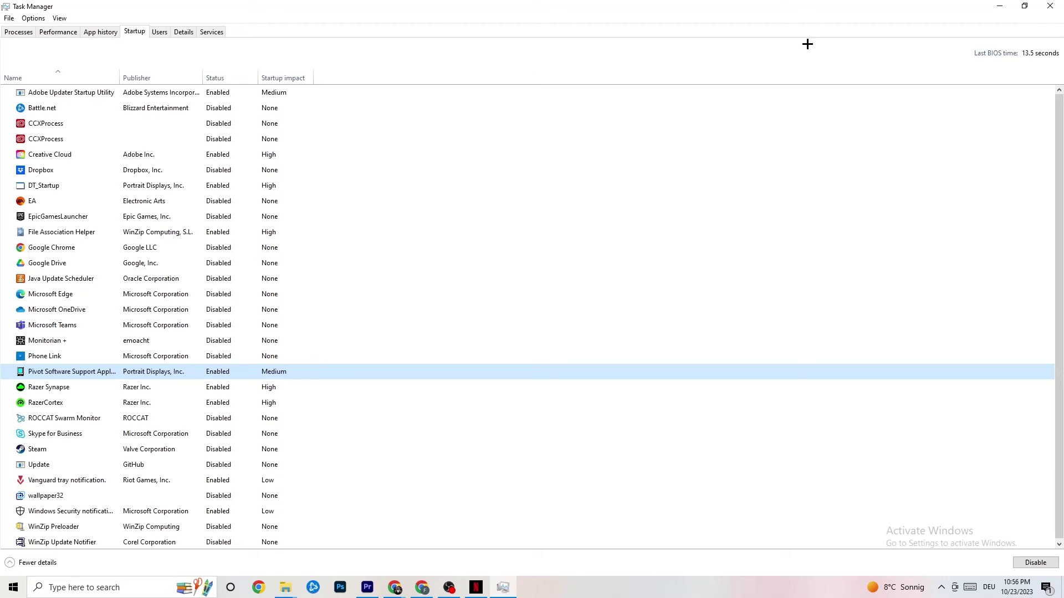
pyautogui.click(1050, 5)
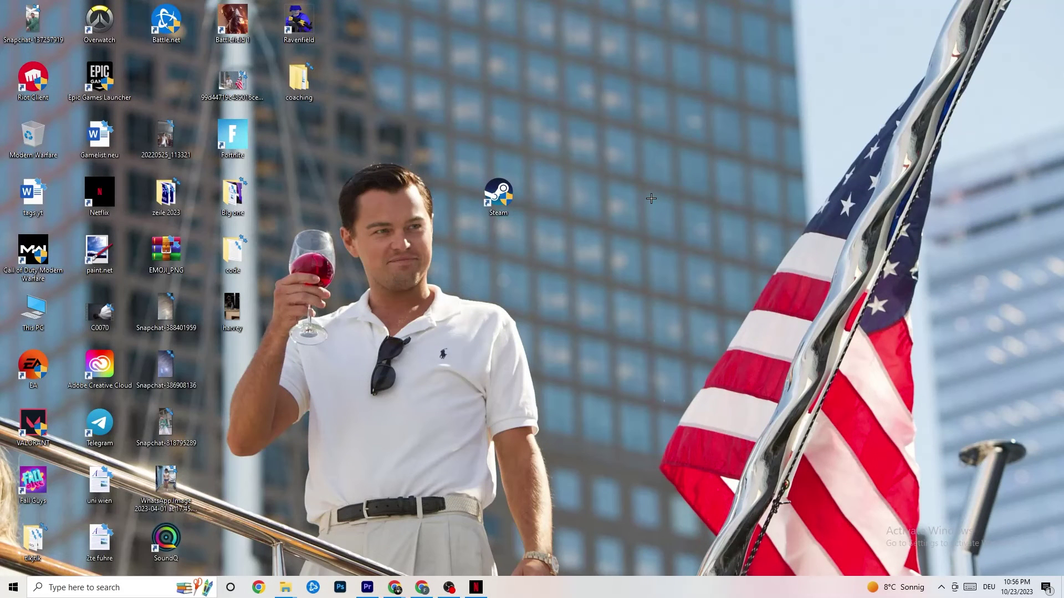